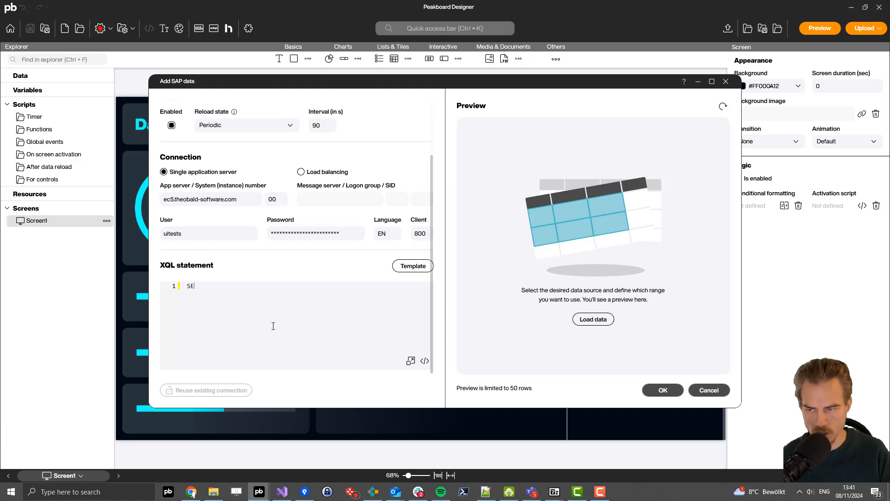
Step: Write the XQL statement SELECT * FROM ZTBPRY, load the data preview, and save the SAP data source
text(SELECT * )
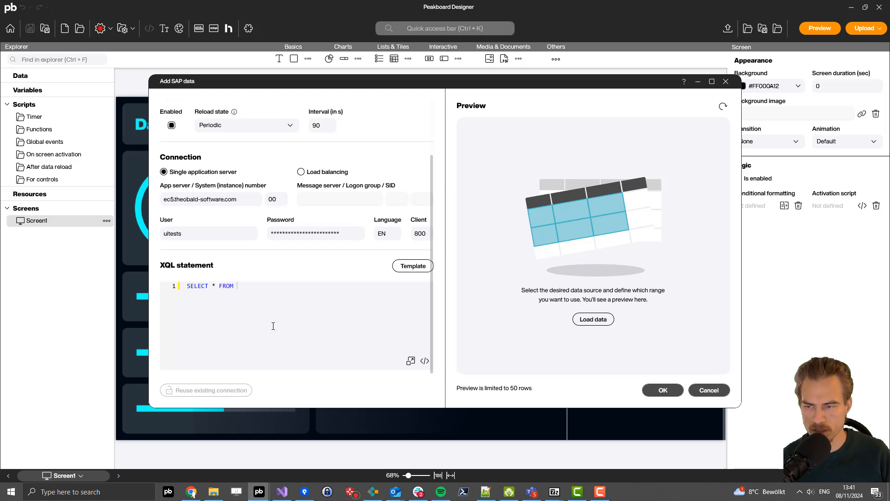
text(FROM ZTBP)
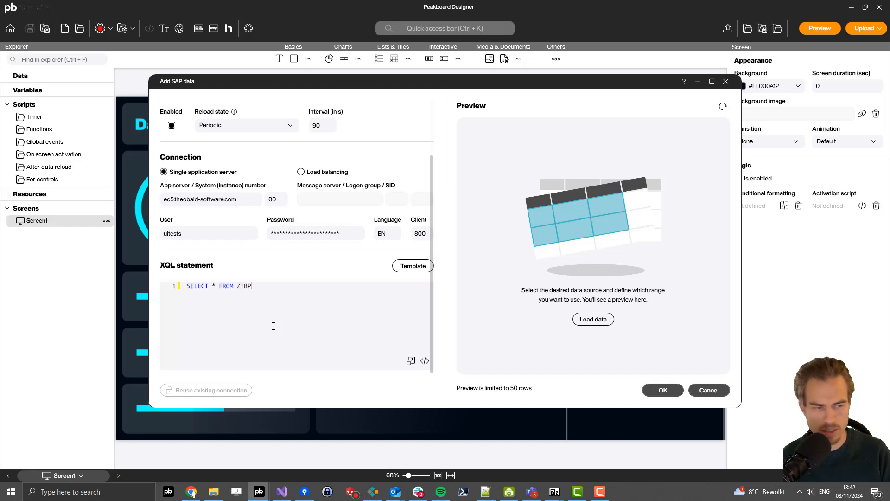
text(R)
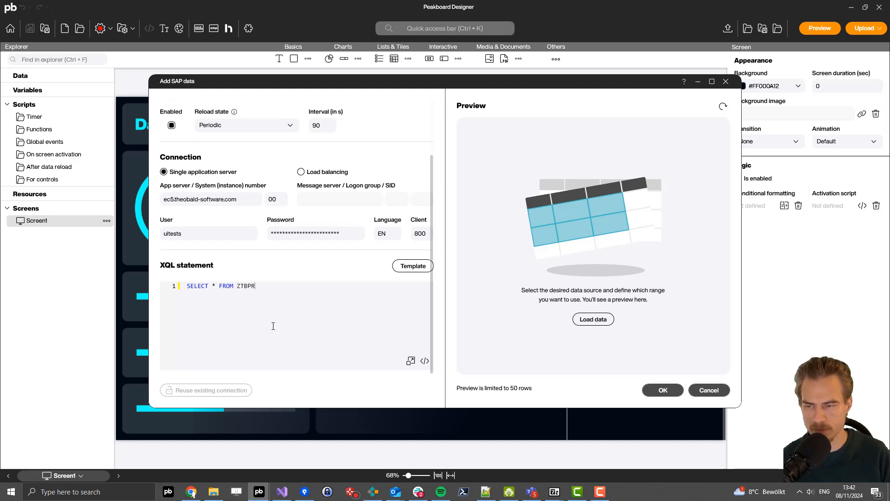
text(Y)
click(593, 319)
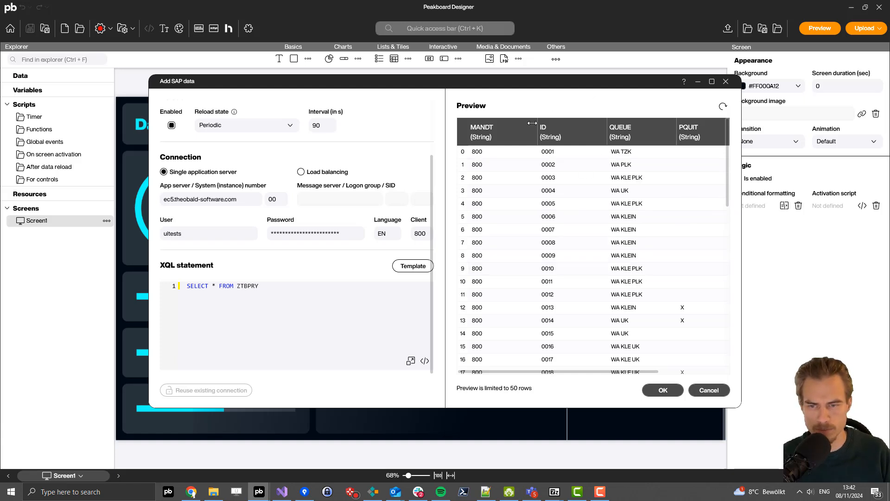
drag(527, 372, 605, 374)
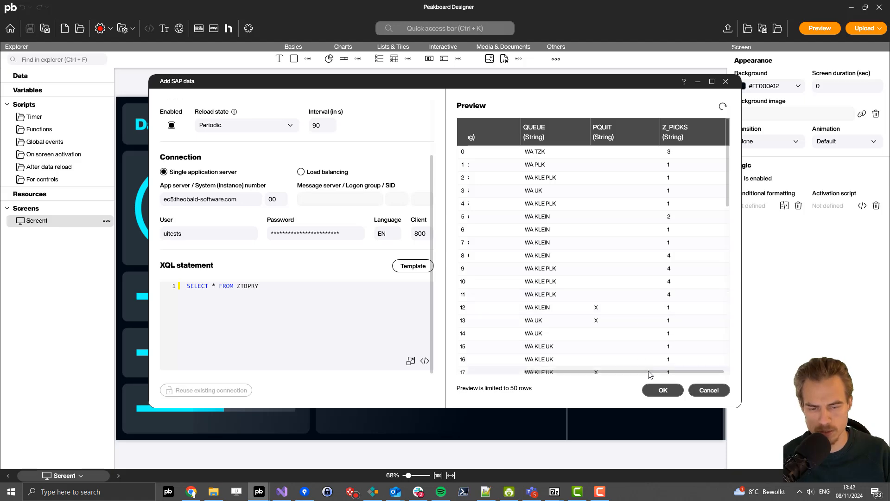
click(662, 390)
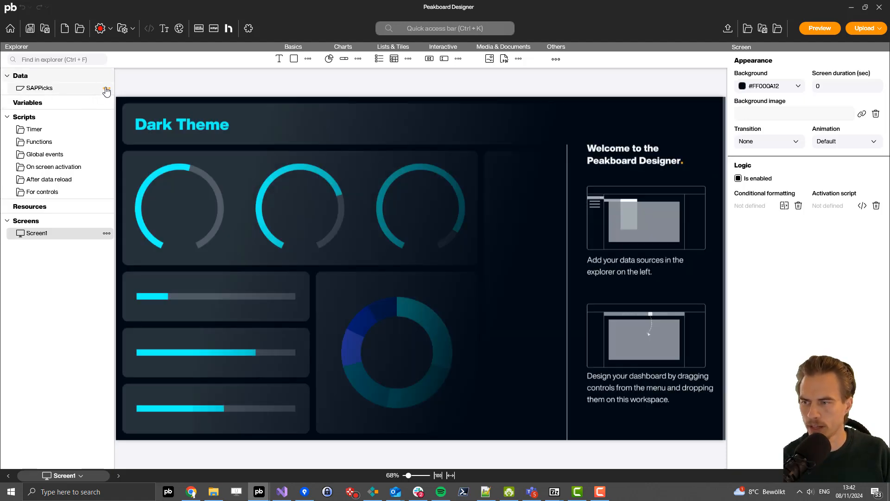
Step: Create a dataflow that processes the SAPPicks data source and name it Picks
click(107, 88)
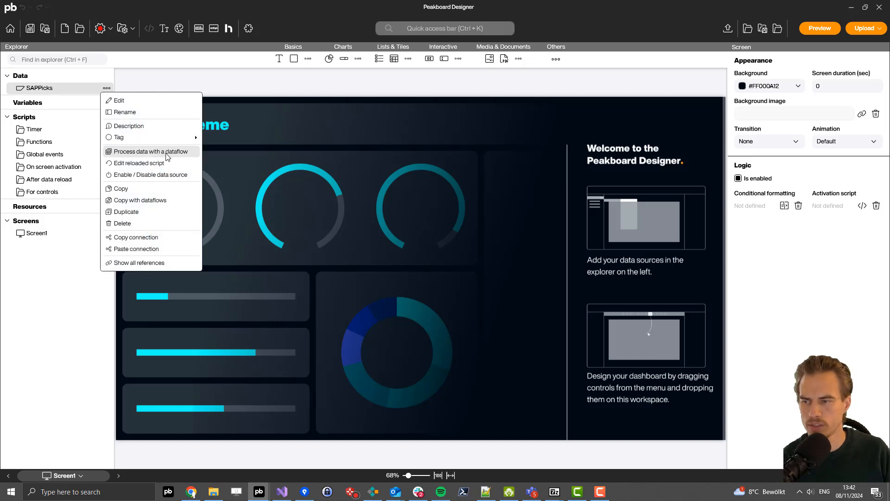
click(184, 159)
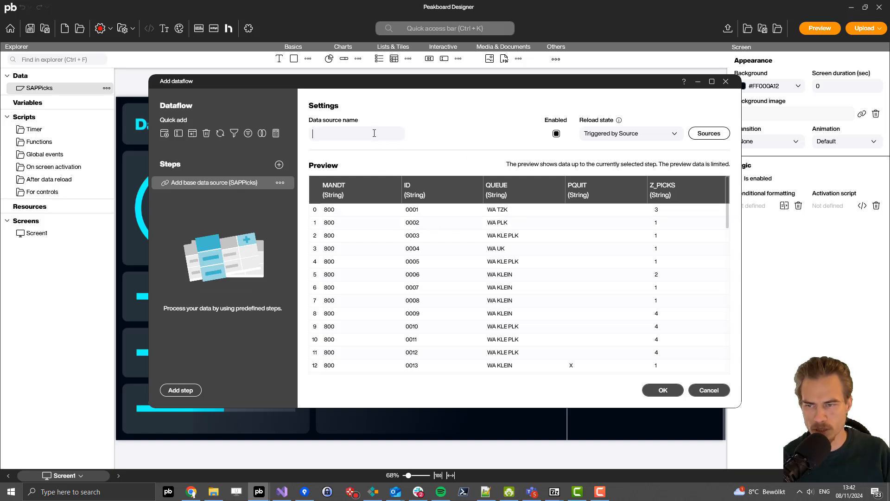
text(P)
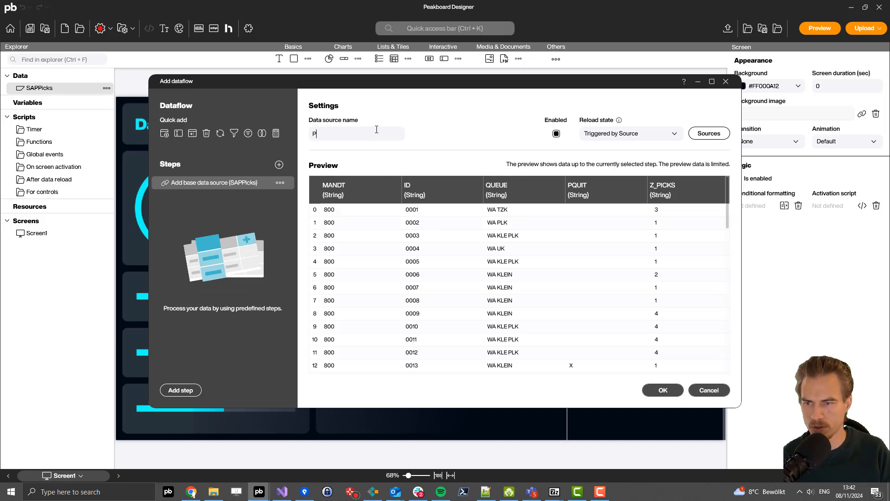
text(icks)
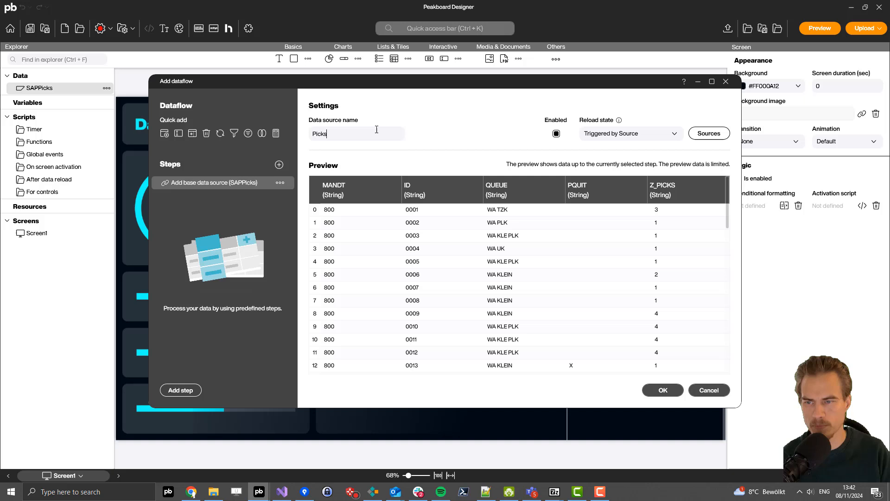
Step: Change the data type of the Z_PICKS column to Number
right_click(663, 185)
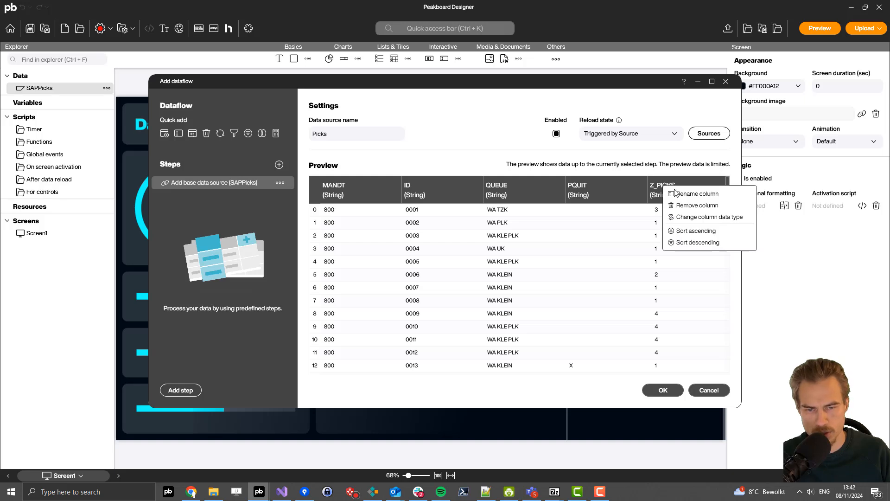
click(699, 219)
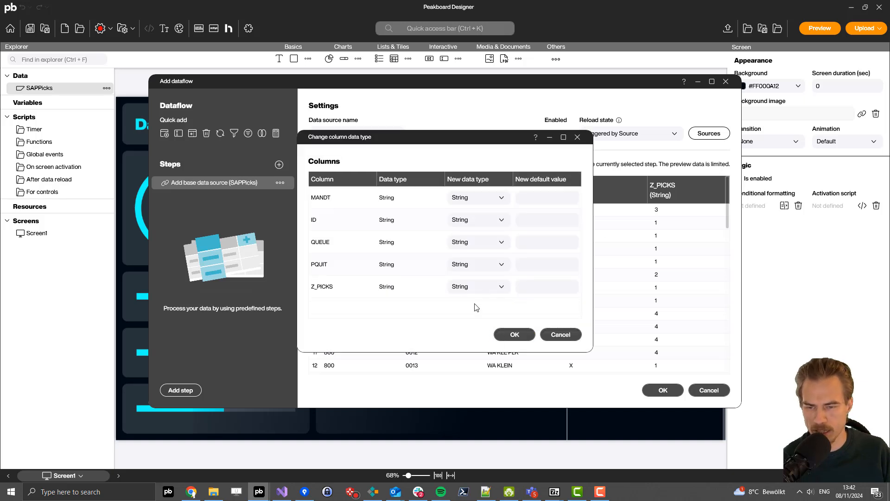
click(479, 287)
click(455, 317)
click(513, 336)
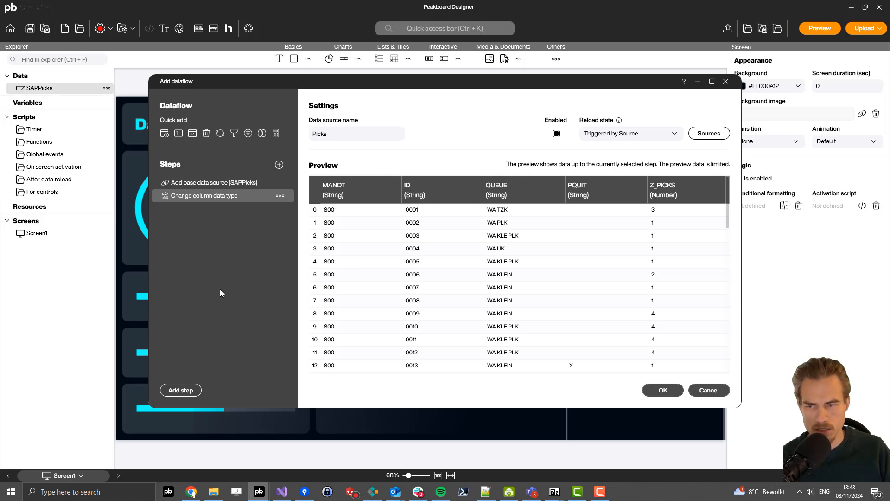
Step: Add a Number column named Done to the dataflow and delete the 0 from its return block
click(164, 135)
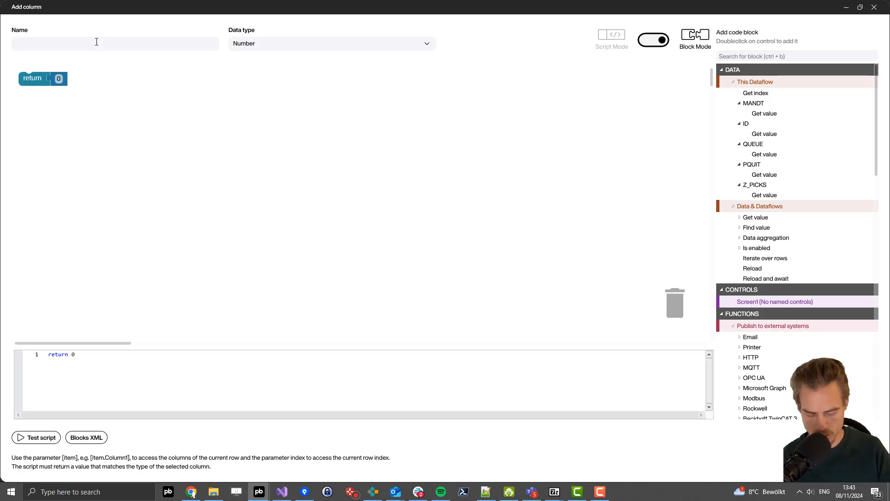
text(Done)
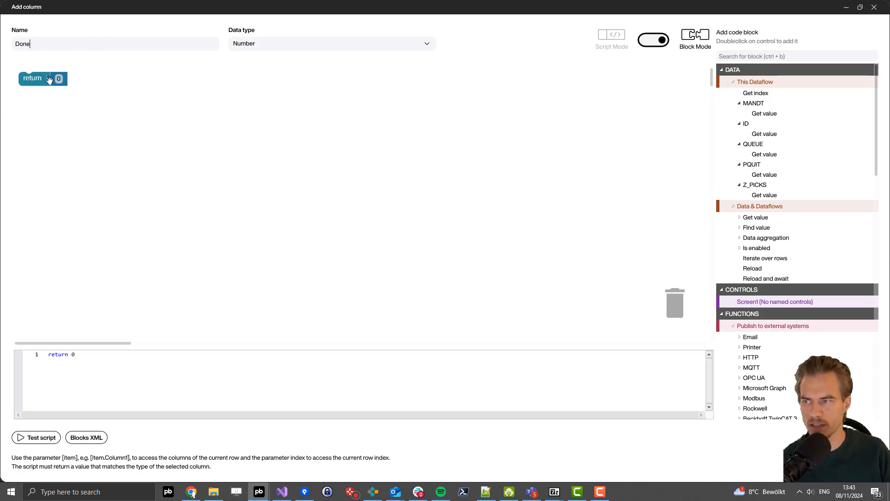
drag(58, 78, 675, 309)
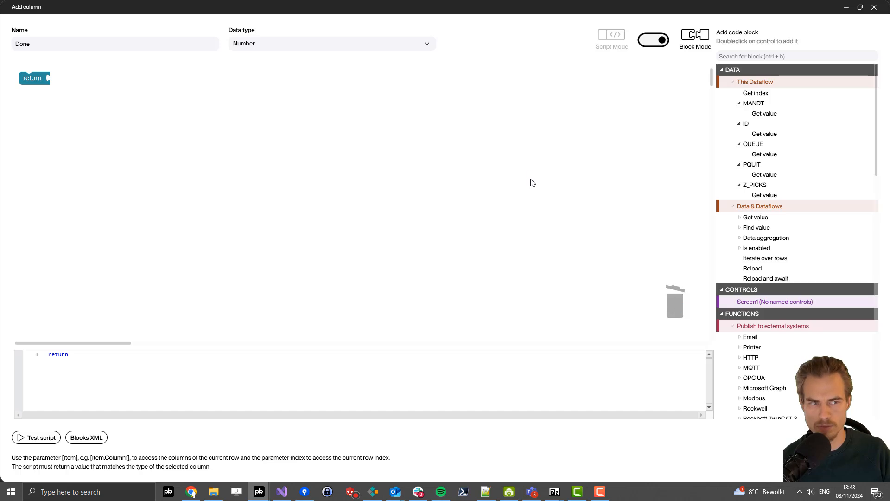
Step: Insert an If block into the Done script and place the return block inside it
scroll(830, 200, down, 15)
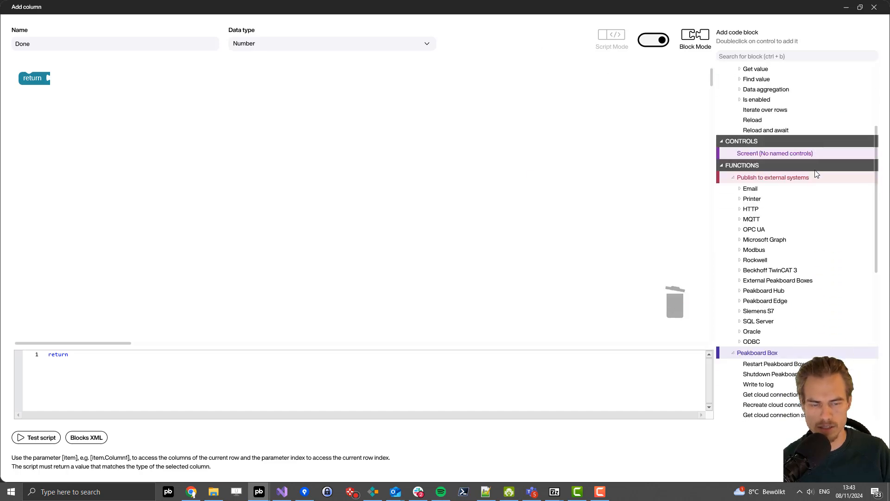
double_click(750, 322)
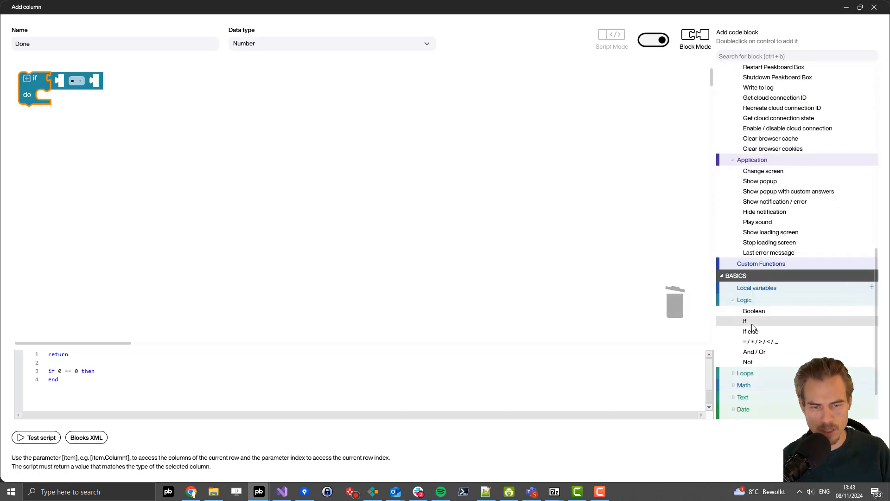
drag(31, 79, 72, 91)
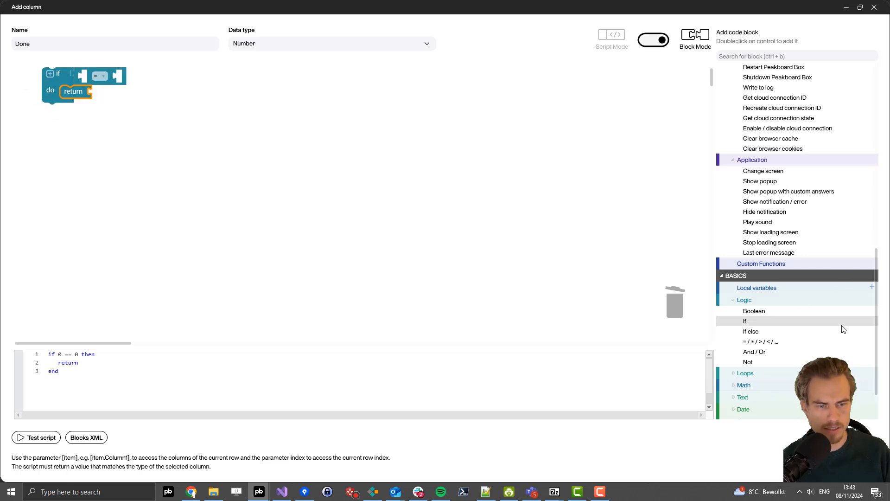
Step: Set the If condition to check whether the row's PQUIT value equals the text "X"
scroll(798, 301, up, 15)
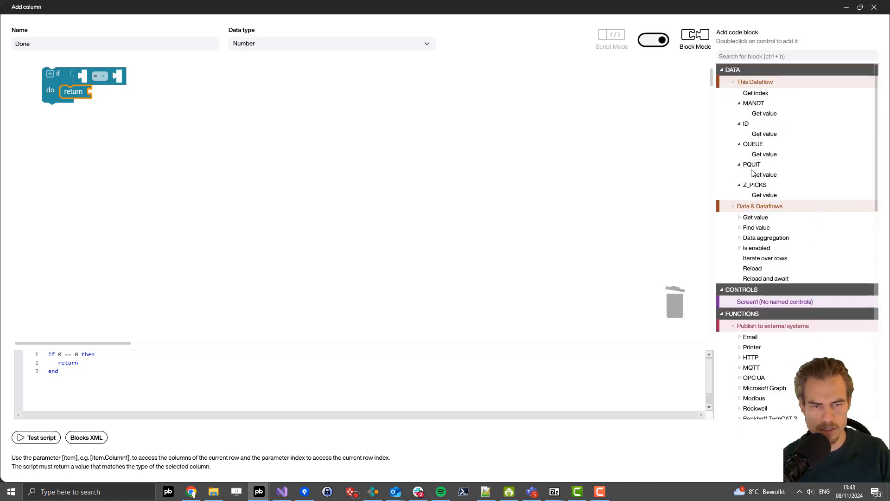
double_click(766, 175)
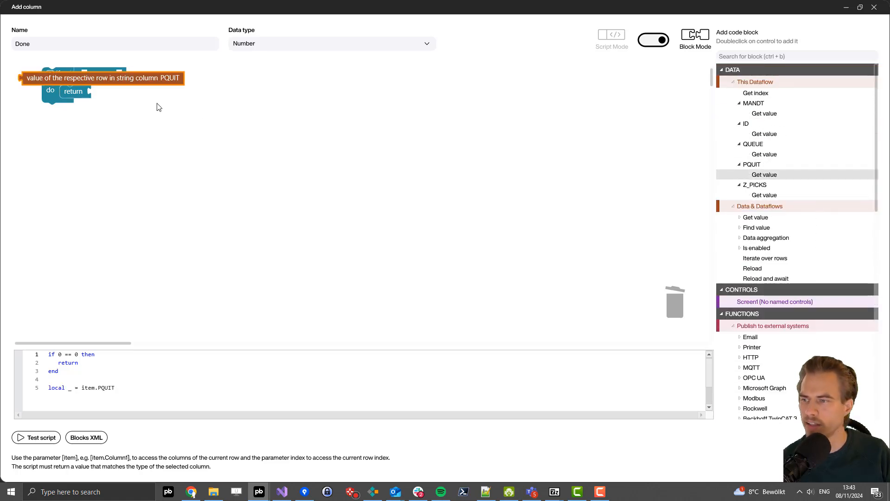
drag(91, 83, 162, 76)
scroll(833, 226, down, 12)
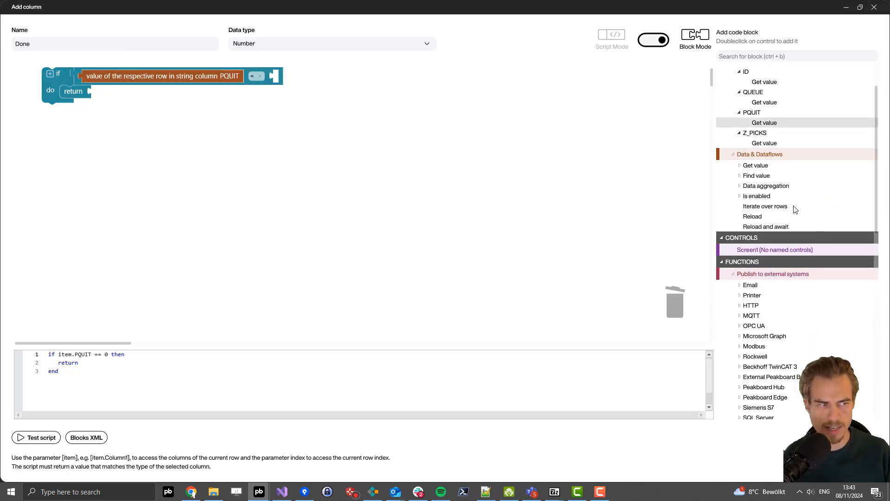
scroll(805, 147, down, 1)
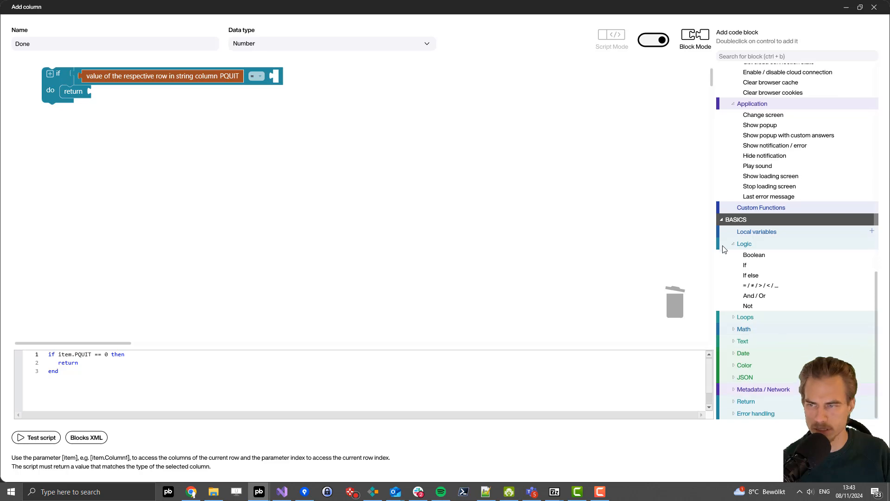
click(741, 345)
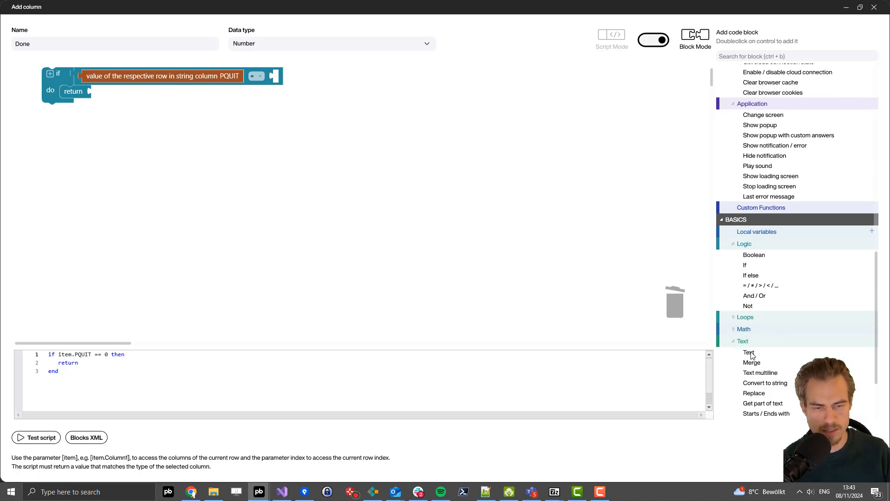
double_click(750, 353)
drag(28, 80, 278, 77)
click(291, 77)
text(X)
Step: Make the If block return the row's Z_PICKS value, and save the Done column
scroll(807, 279, up, 3)
scroll(793, 299, up, 20)
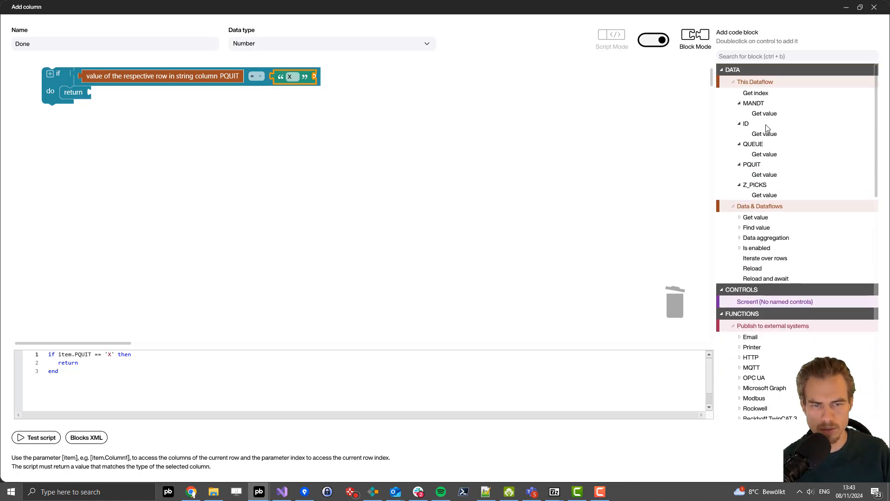
double_click(754, 197)
drag(29, 82, 93, 94)
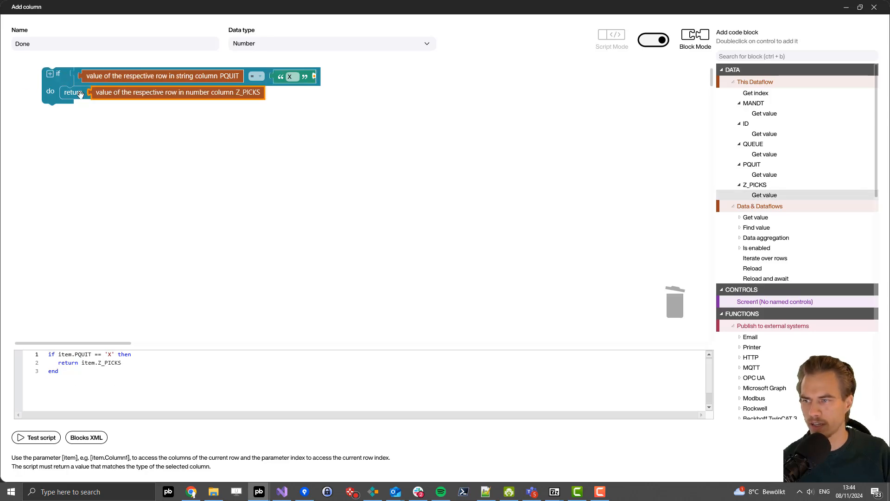
click(206, 235)
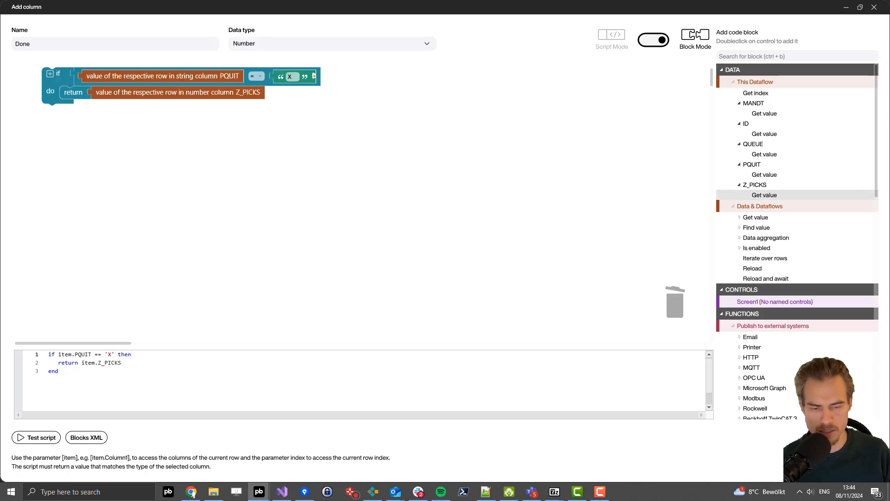
click(811, 464)
Step: Check the Done column's values in the preview and copy all blocks from its script
drag(702, 372, 721, 372)
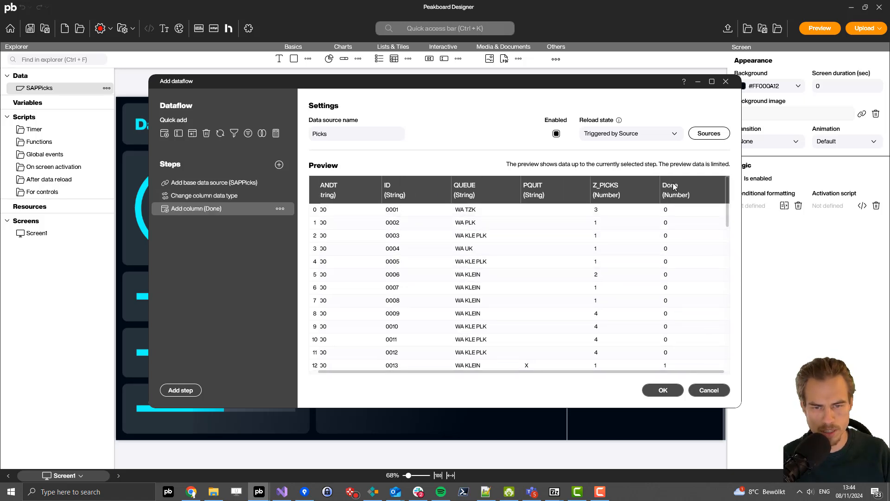
scroll(682, 278, down, 2)
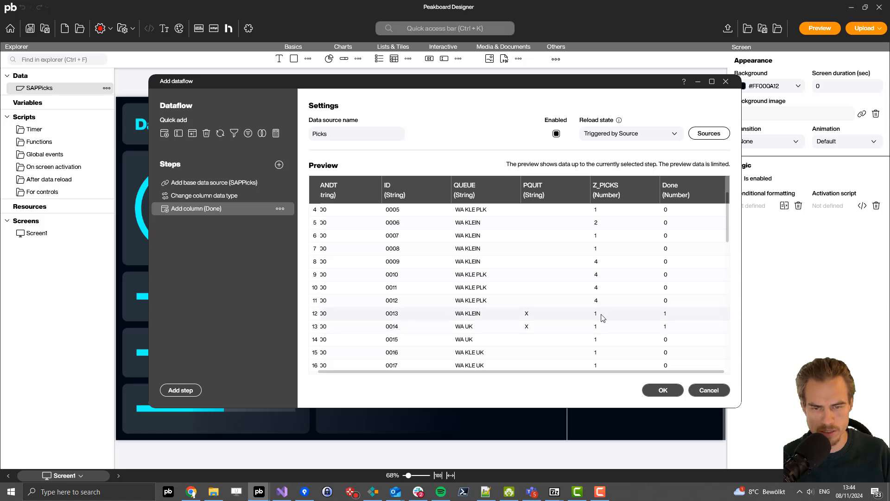
scroll(612, 311, down, 2)
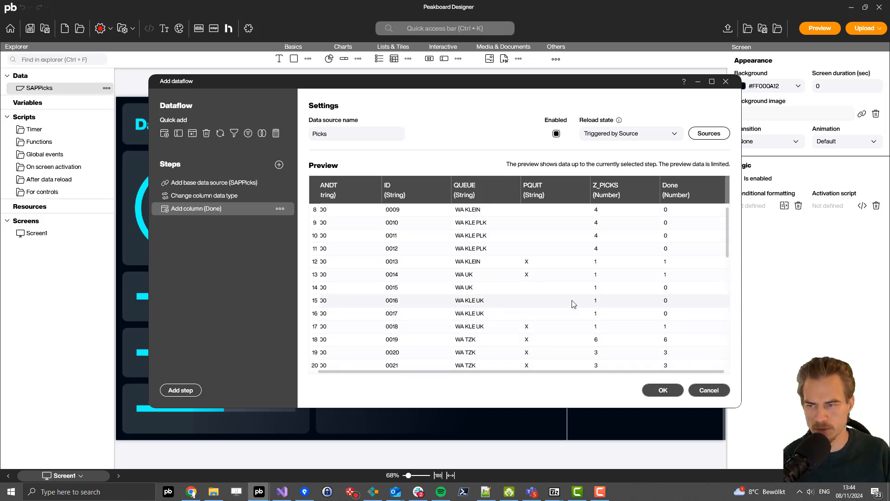
scroll(570, 301, up, 3)
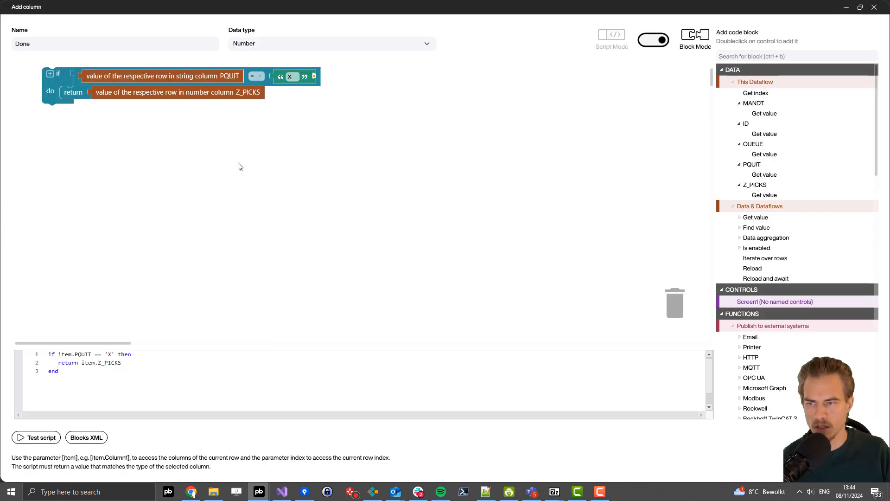
right_click(235, 150)
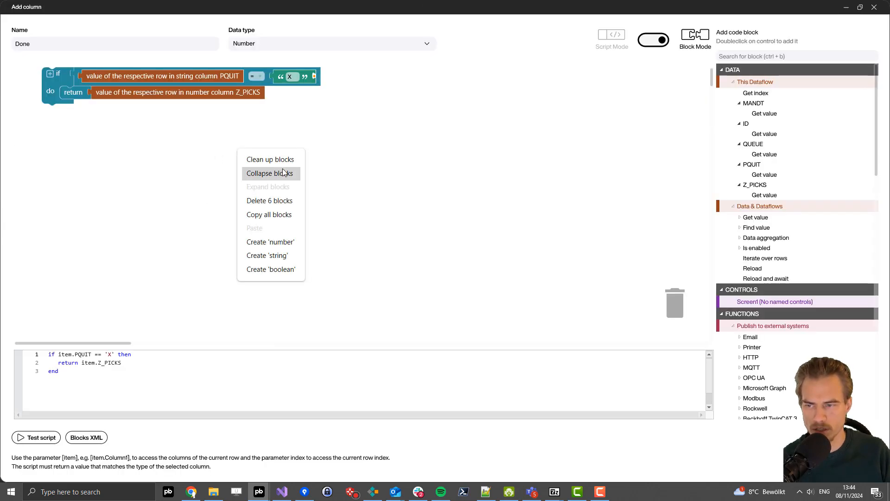
click(269, 217)
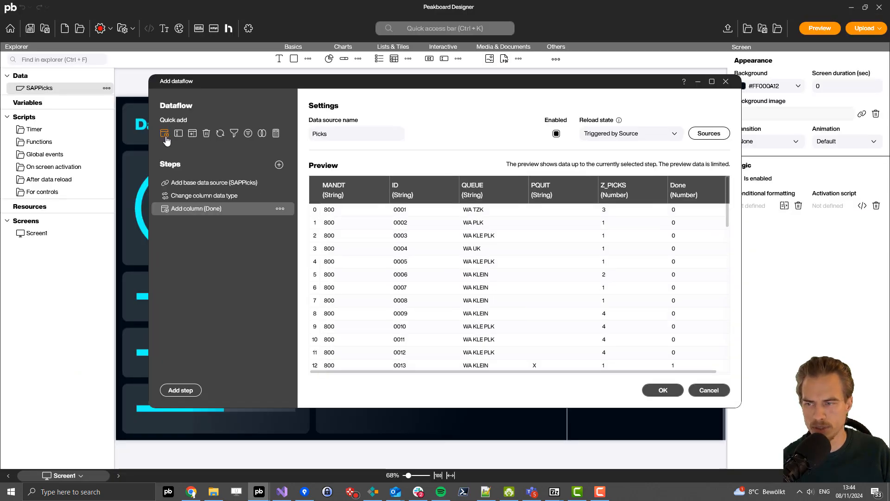
Step: Add a new column named Open with the Number data type to the dataflow
click(166, 139)
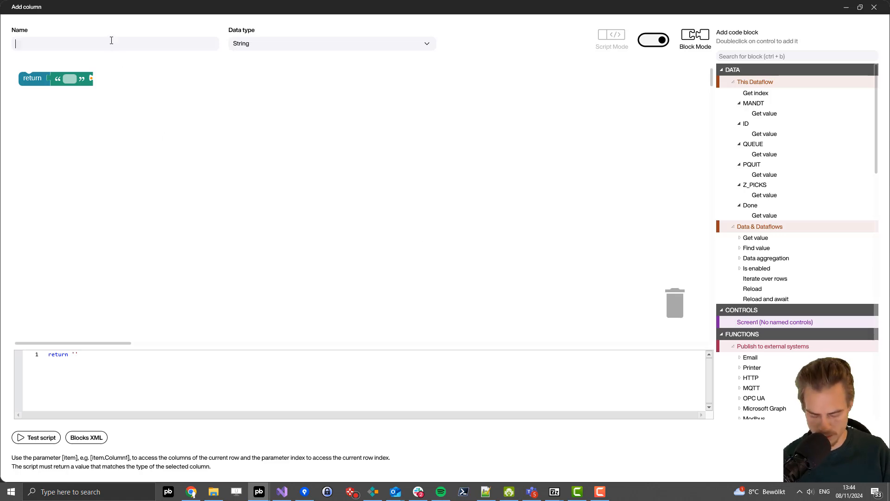
text(o)
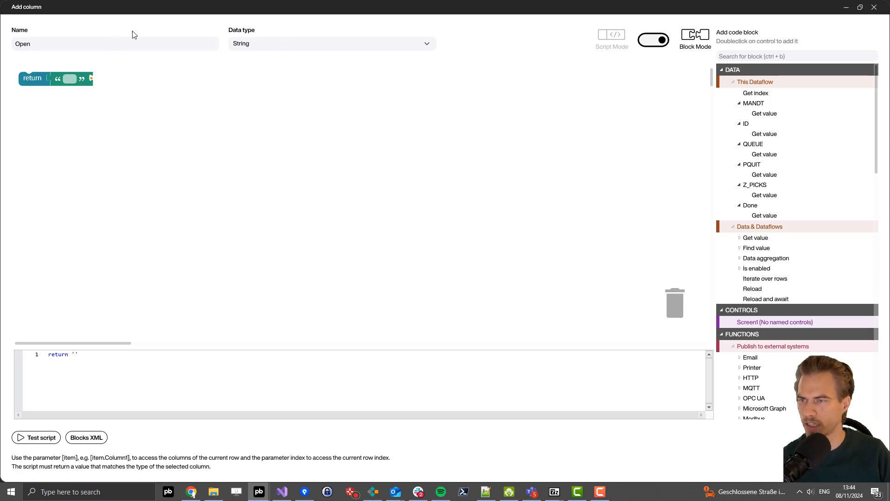
click(262, 44)
click(252, 76)
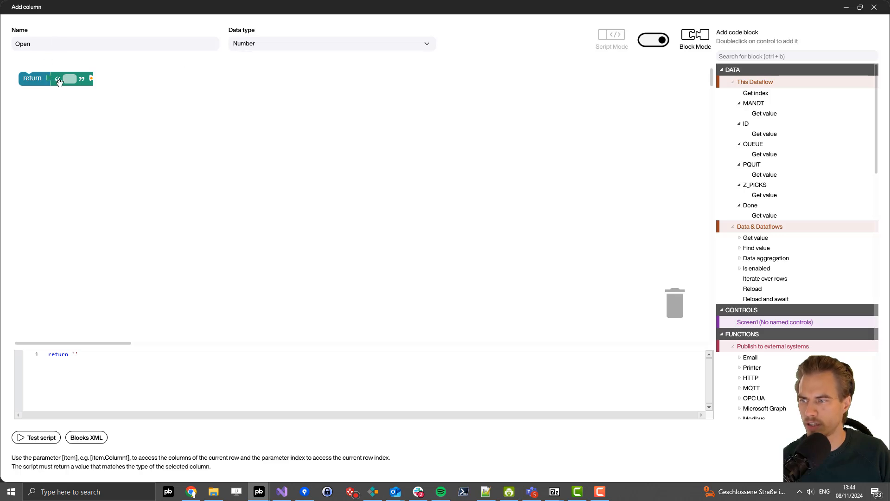
Step: Discard the default return and text blocks and paste the copied If script into the Open column
drag(59, 82, 666, 299)
drag(49, 92, 277, 166)
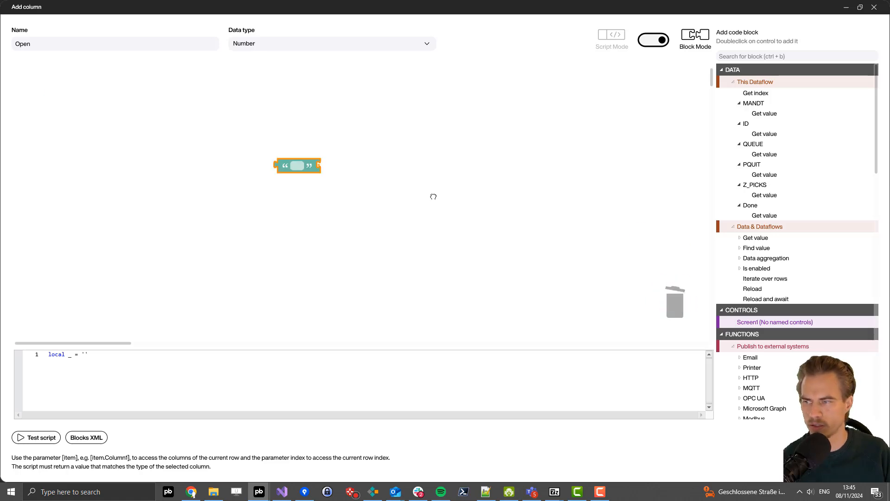
drag(433, 197, 676, 297)
right_click(174, 149)
click(203, 162)
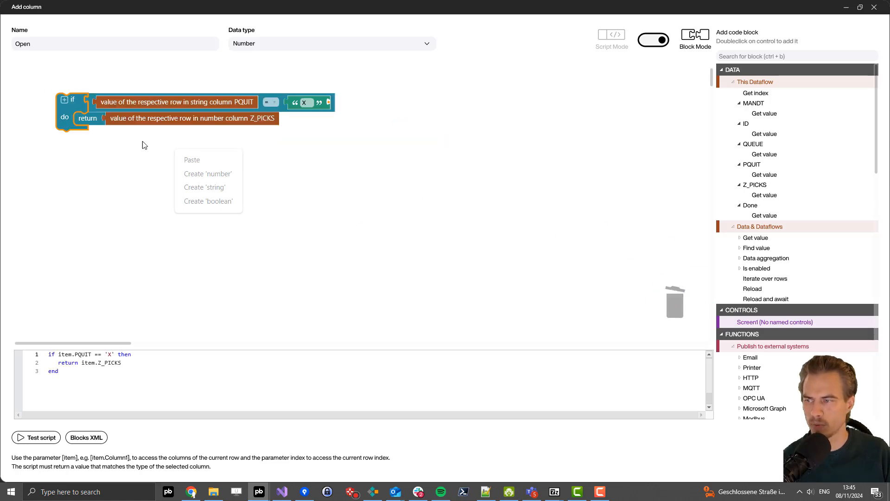
Step: Change the If condition's comparison to ≠, save the Open column and check its values in the preview
click(273, 105)
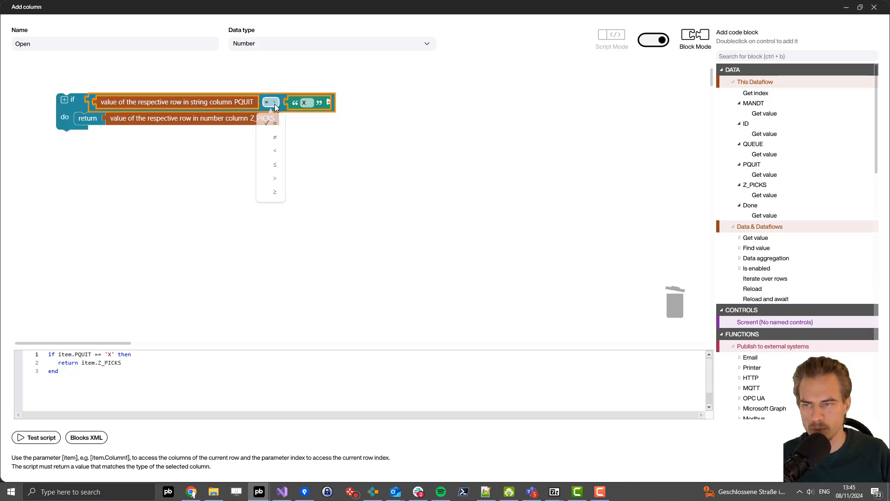
click(275, 138)
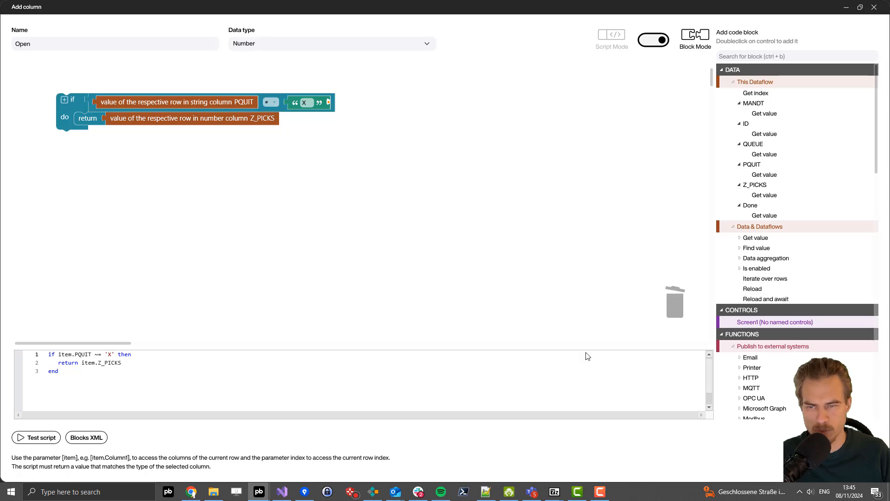
click(811, 464)
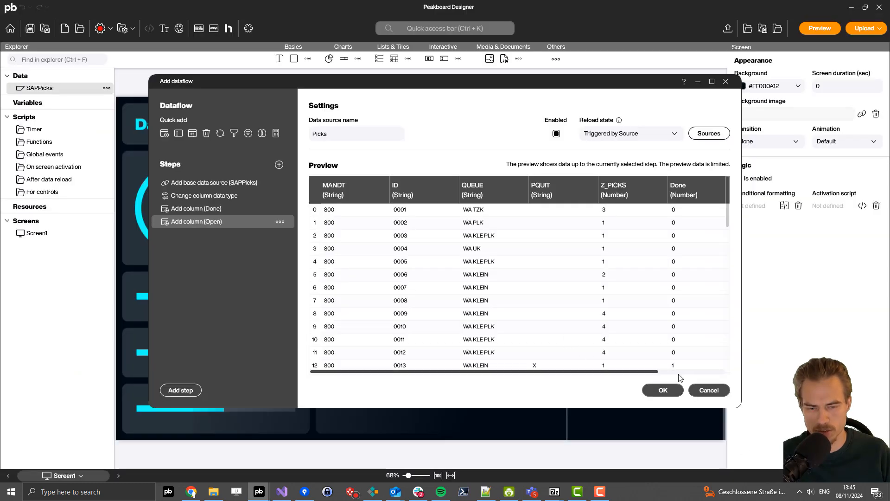
click(696, 373)
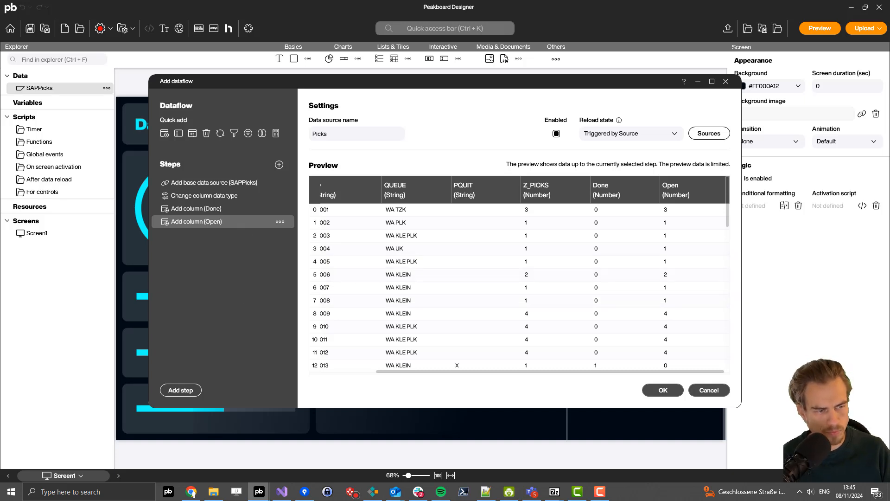
scroll(380, 269, left, 3)
Step: Start an Aggregate step with the sum of Z_PICKS, naming the new column Overall
click(276, 134)
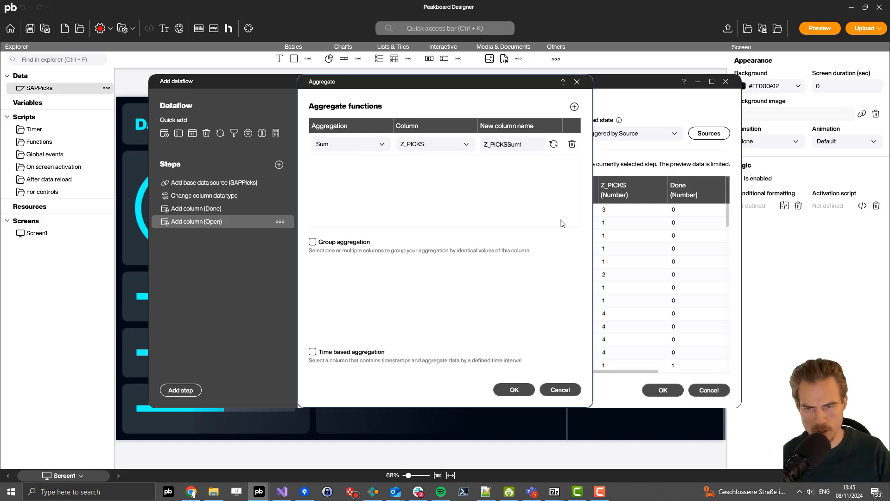
key(ctrl+a)
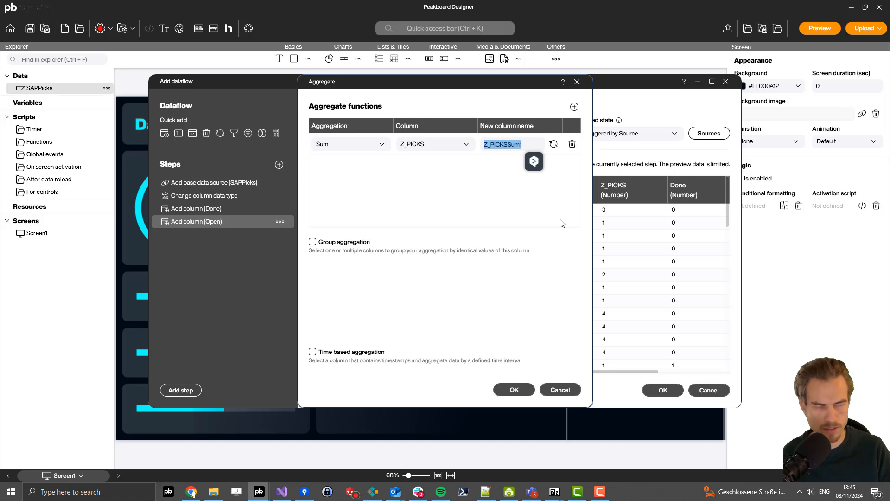
text(Overall)
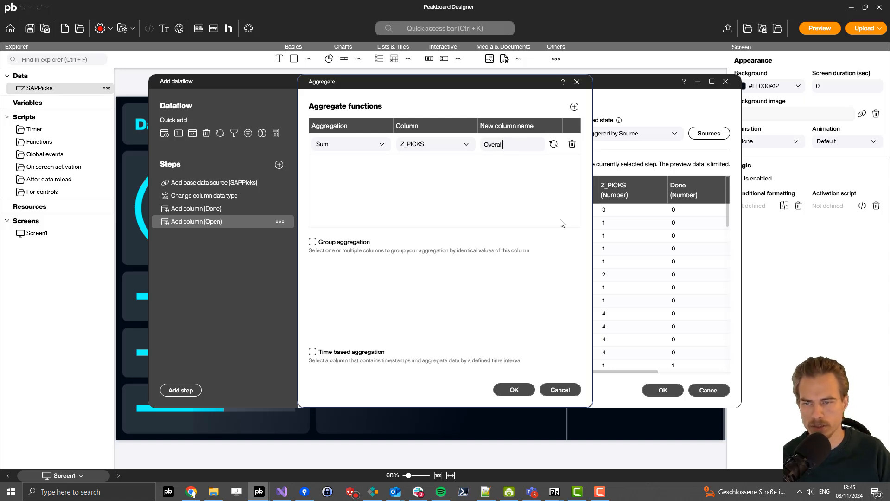
Step: Add a second aggregate function that sums the Done column into a new column named Done
click(574, 106)
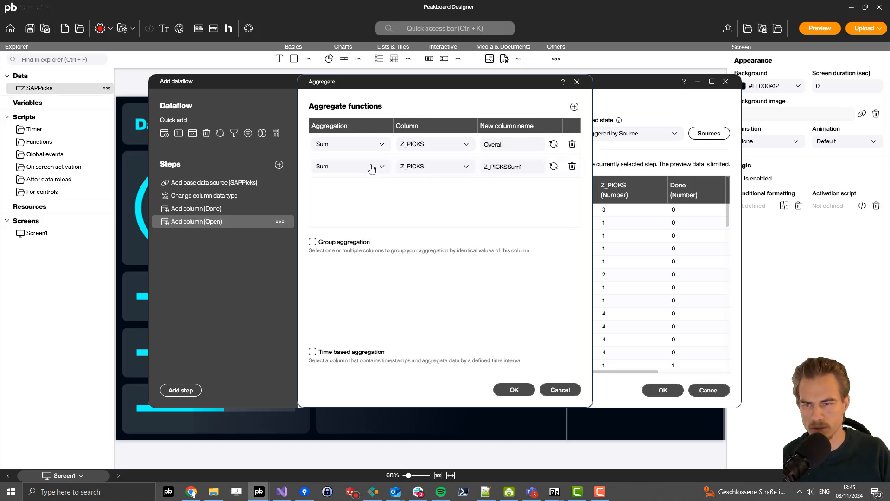
click(433, 167)
click(411, 198)
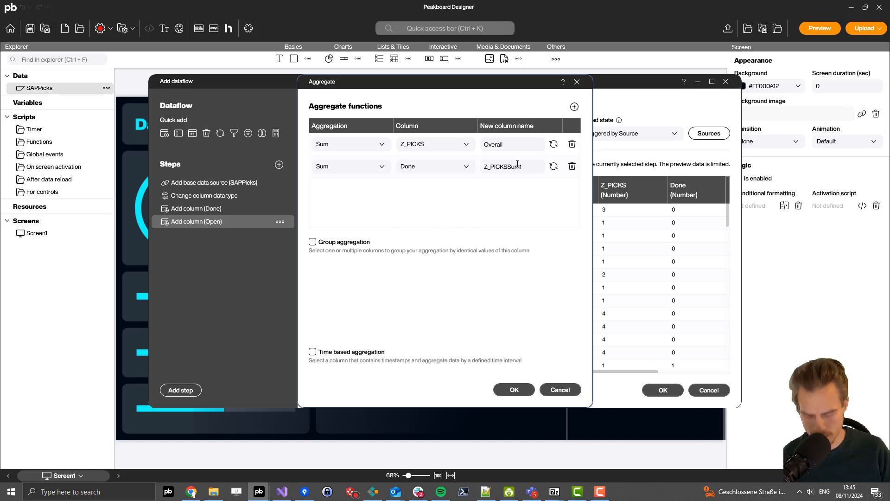
double_click(517, 163)
text(Done)
Step: Add a third aggregate function that sums the Open column into a new column named Open
click(574, 107)
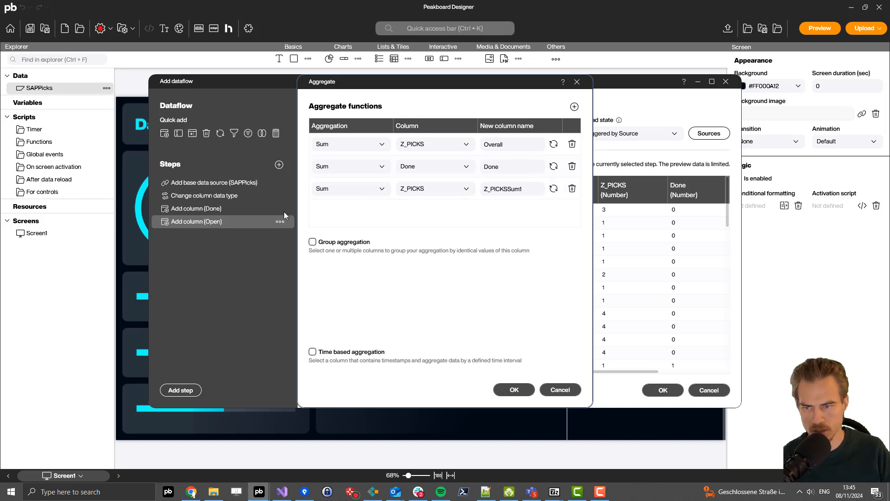
click(430, 190)
click(415, 234)
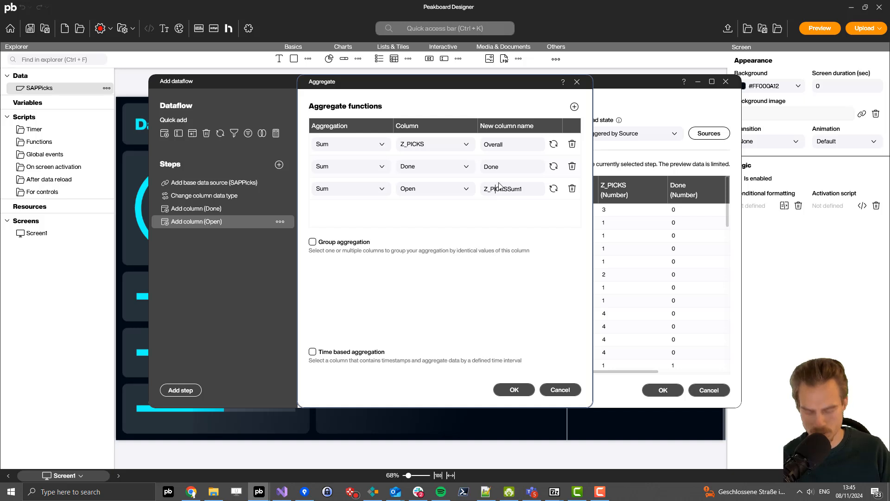
double_click(499, 186)
text(Open)
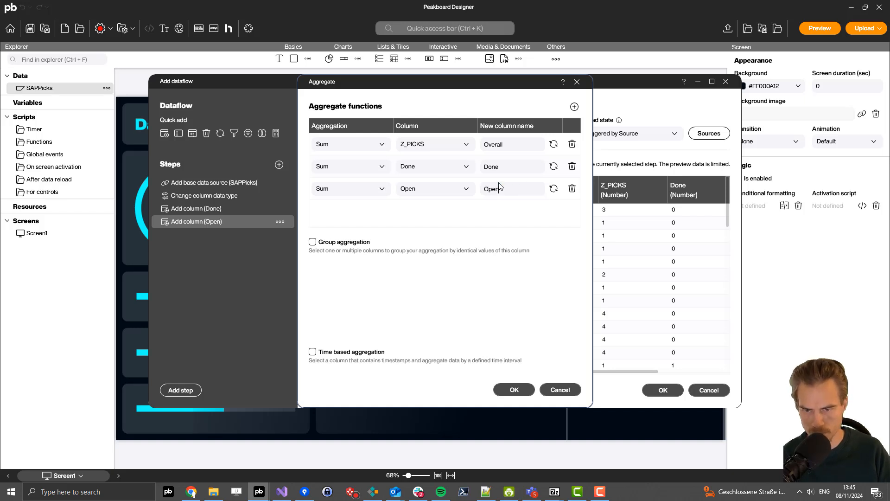
Step: Add a fourth aggregate function of type Count with the new column name Count
click(575, 107)
click(367, 211)
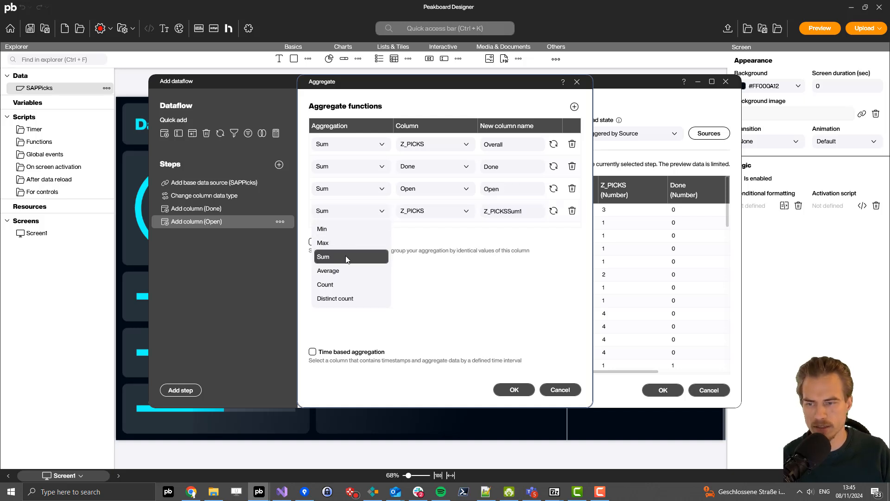
click(325, 284)
double_click(530, 209)
text(Coun)
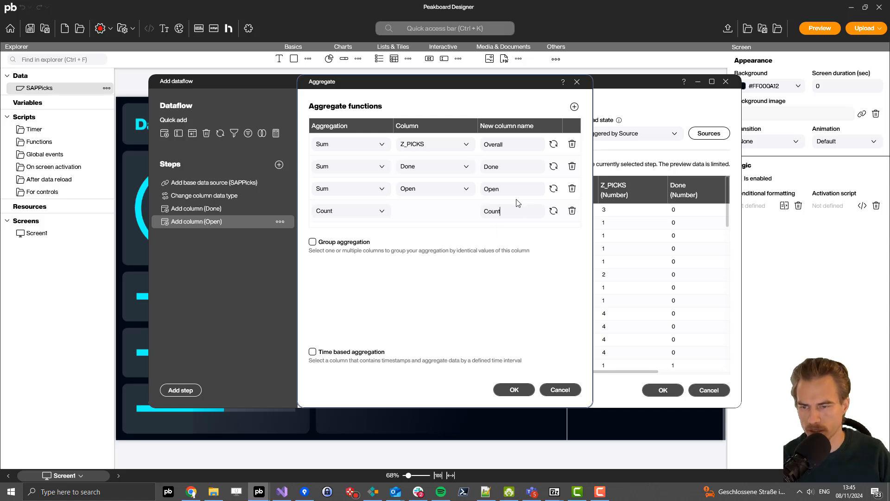
text(t)
Step: Group the aggregation by the QUEUE column and apply the Aggregate step
click(320, 242)
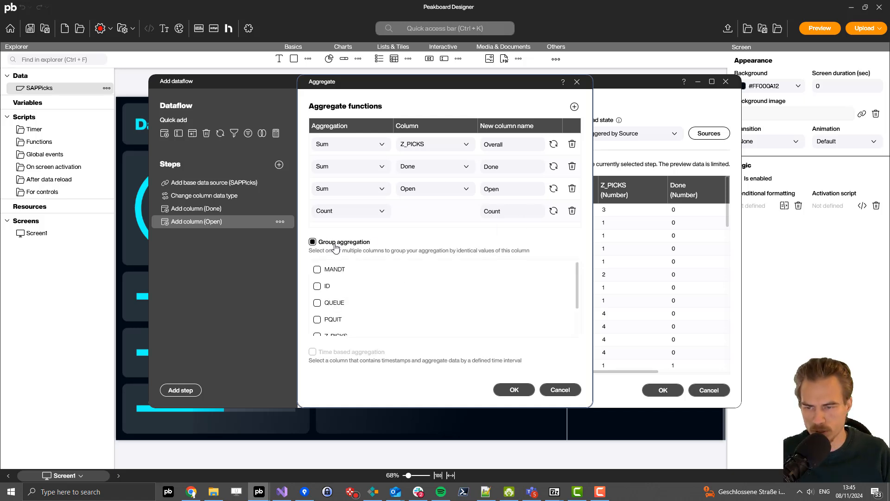
click(317, 303)
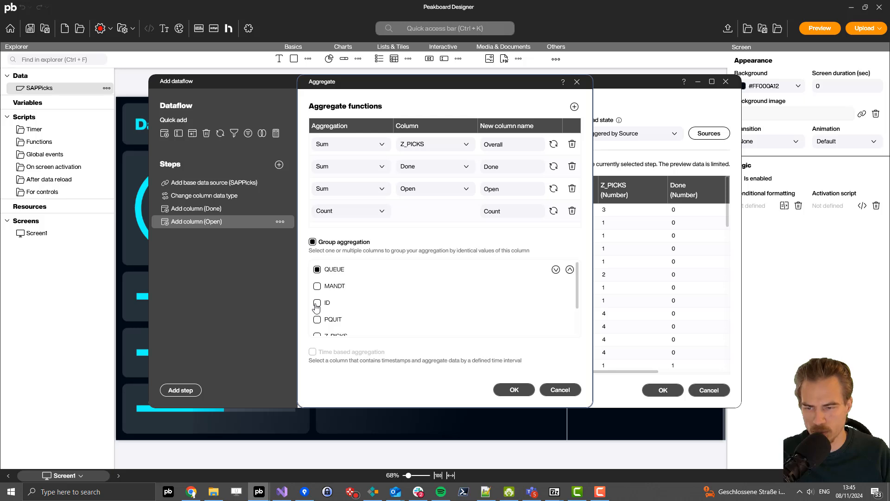
drag(371, 83, 597, 83)
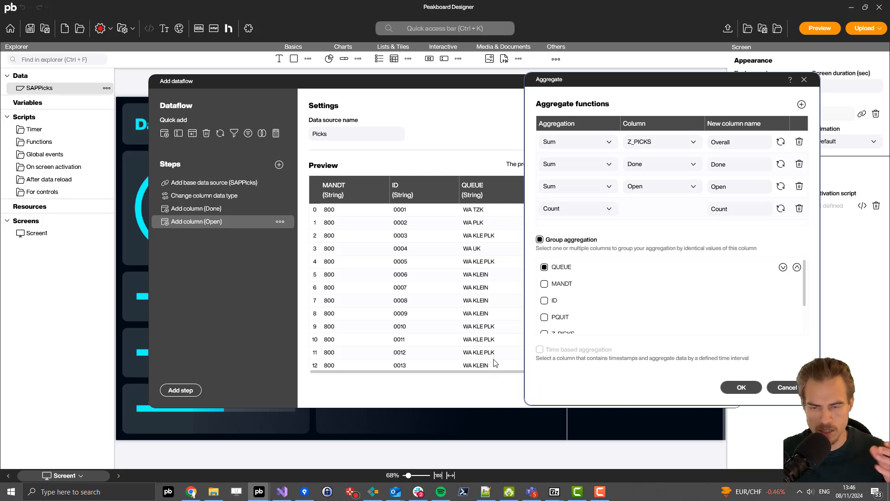
click(753, 389)
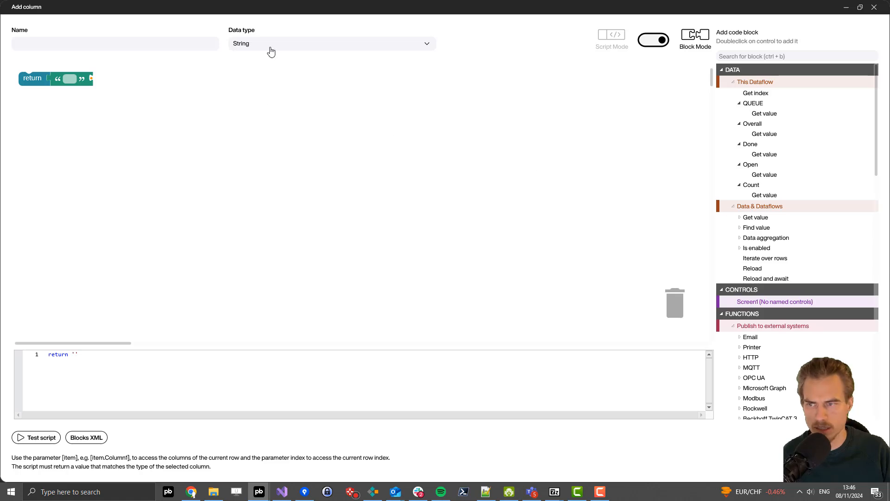
Step: Set the new column's data type to Number and name it Percentage
click(269, 47)
click(254, 78)
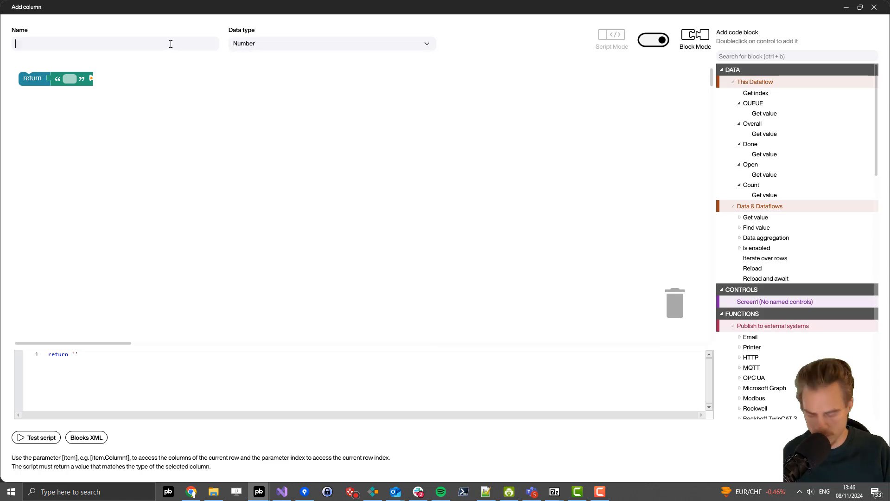
click(171, 44)
text(Percent)
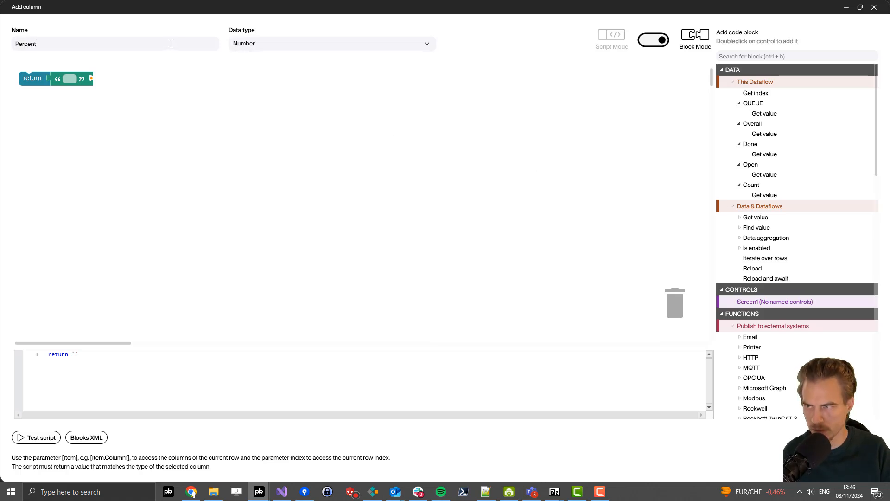
text(age)
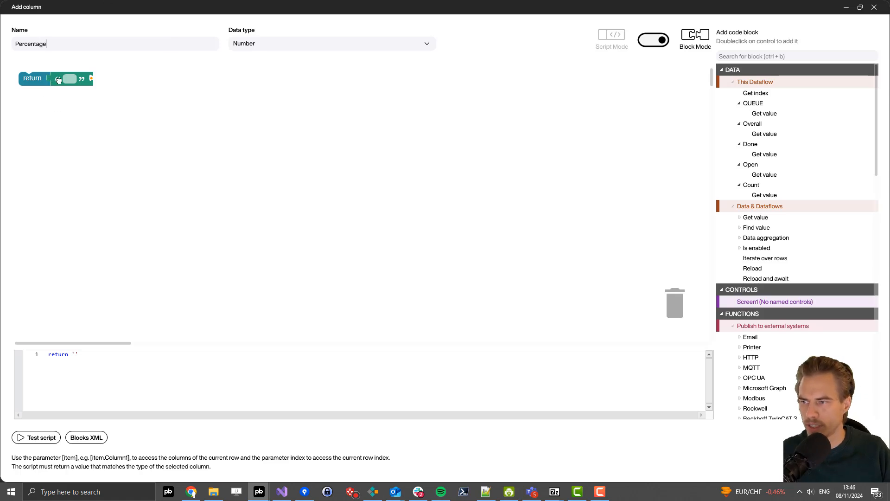
Step: Remove the default text block from the return and place value blocks for the Done and Overall columns in the workspace
drag(58, 80, 673, 301)
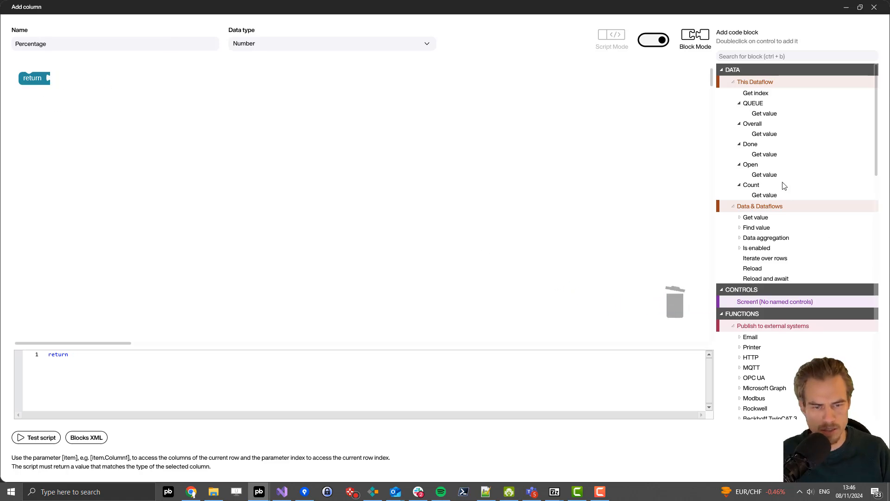
double_click(766, 155)
drag(67, 87, 211, 139)
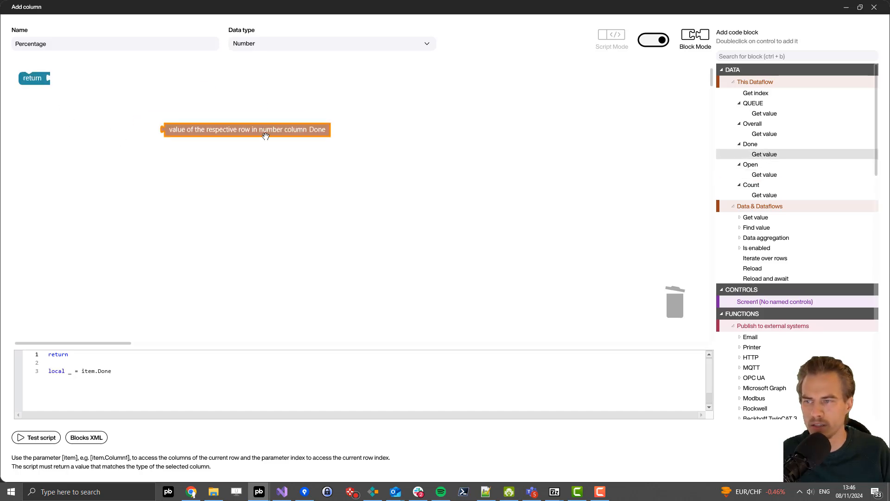
double_click(765, 134)
drag(122, 80, 470, 132)
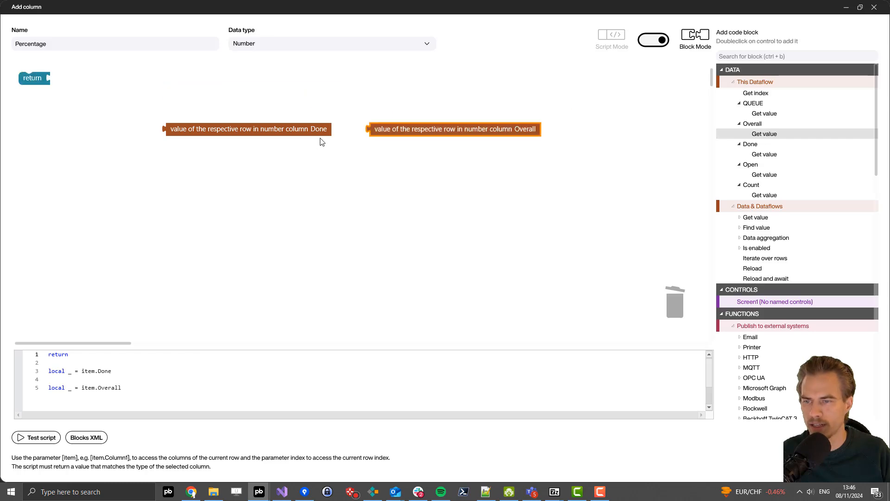
Step: Insert a two-input arithmetic block from the Math blocks and set its operator to ÷
scroll(765, 224, down, 10)
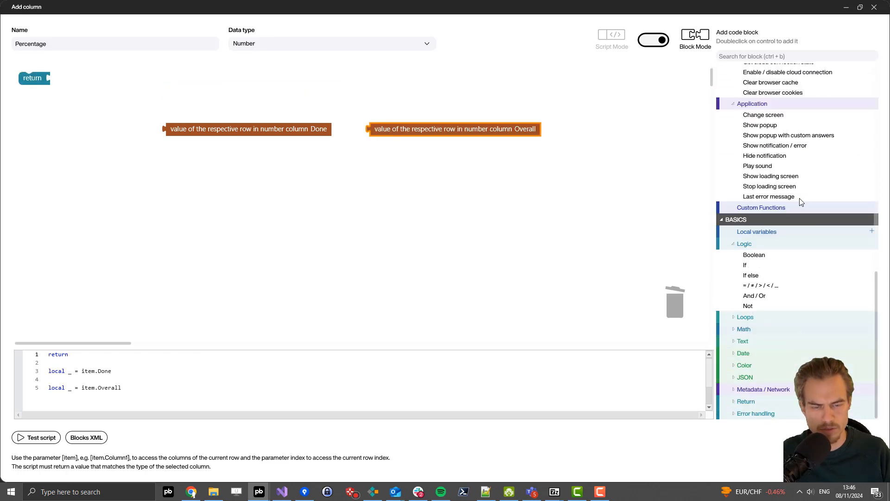
click(743, 329)
scroll(745, 325, down, 1)
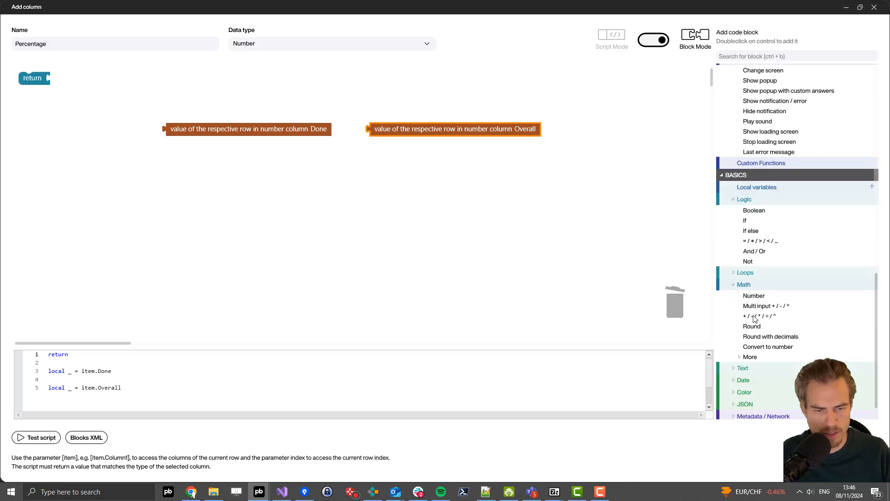
double_click(754, 318)
click(48, 85)
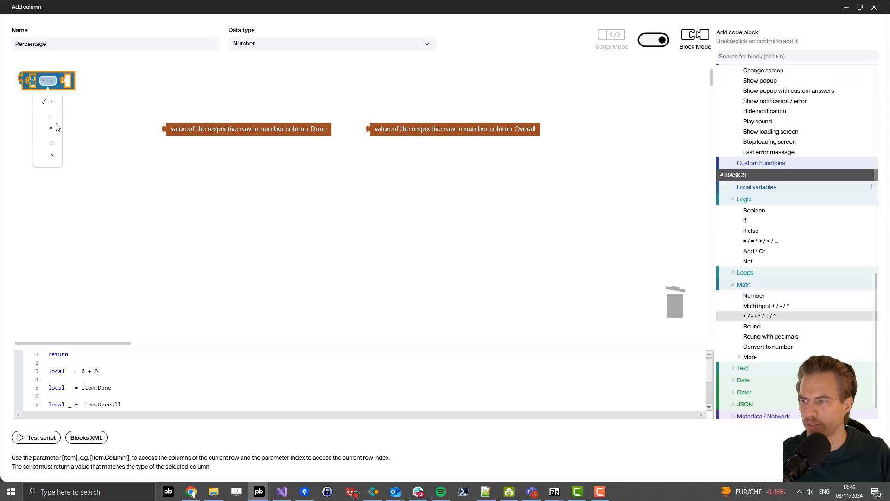
click(51, 148)
Step: Attach the division block to the return block and fill it with Done divided by Overall
drag(46, 91, 72, 89)
drag(186, 129, 79, 81)
drag(466, 131, 339, 84)
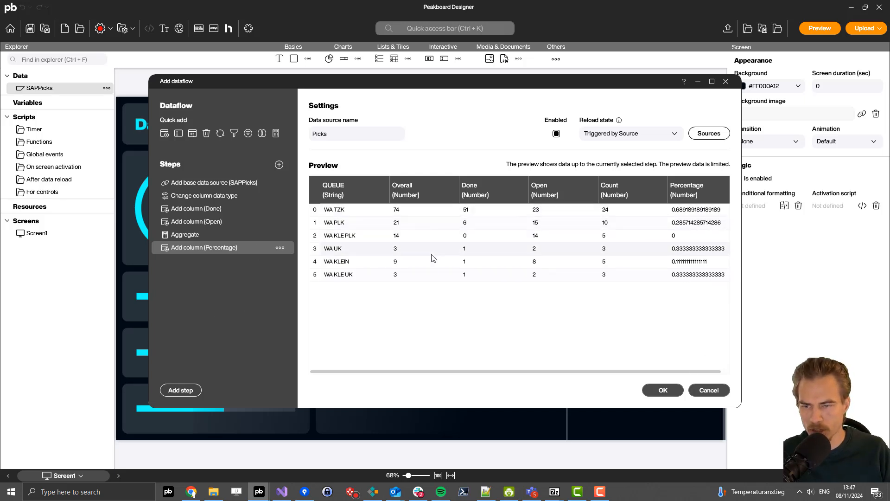
Step: Add a Replace column text step that removes "WA " from the QUEUE column, and save the Picks dataflow
click(279, 166)
double_click(320, 178)
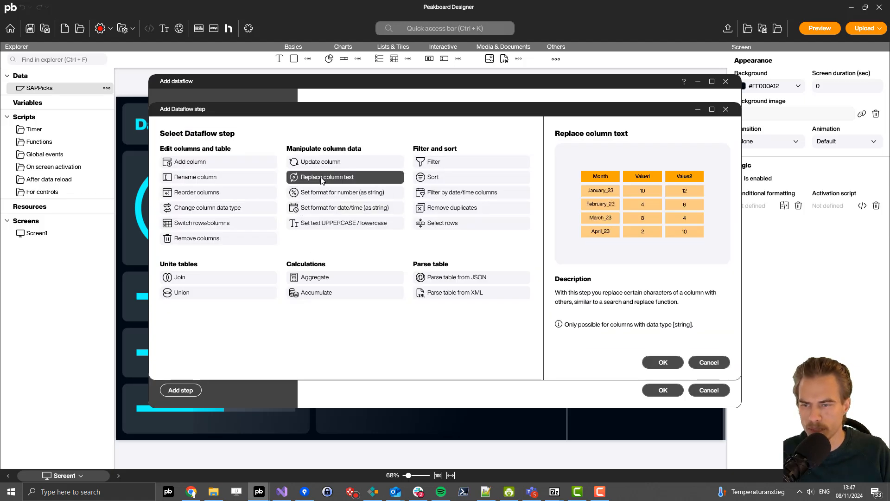
drag(353, 163, 454, 158)
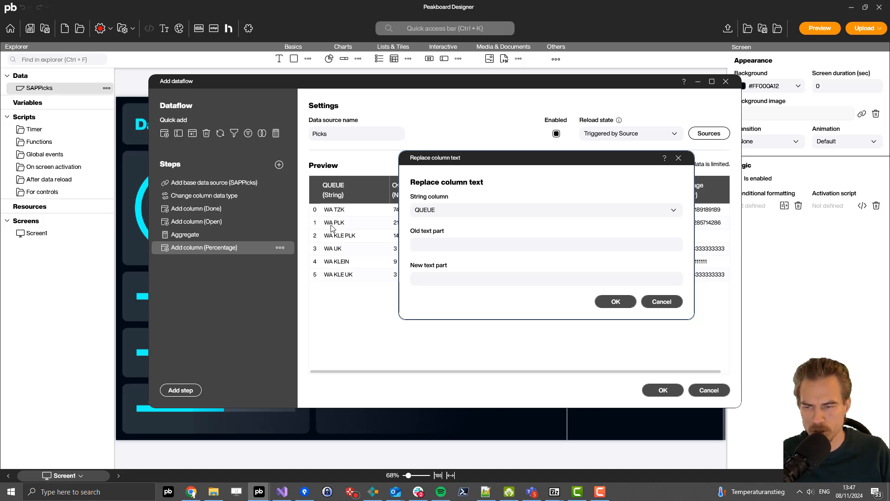
click(455, 239)
text(WA)
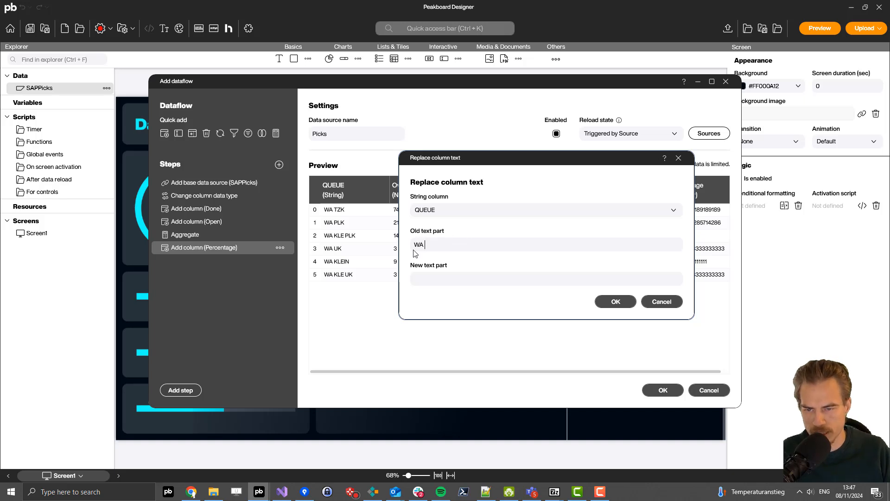
click(597, 302)
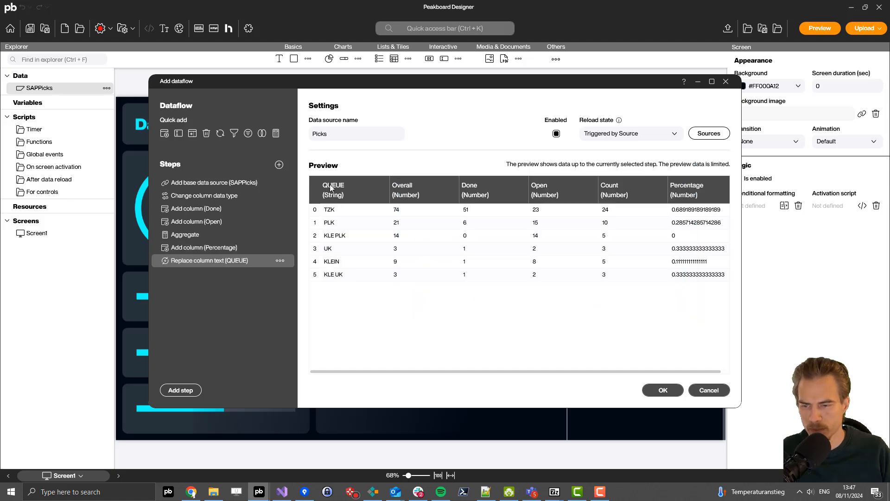
click(648, 395)
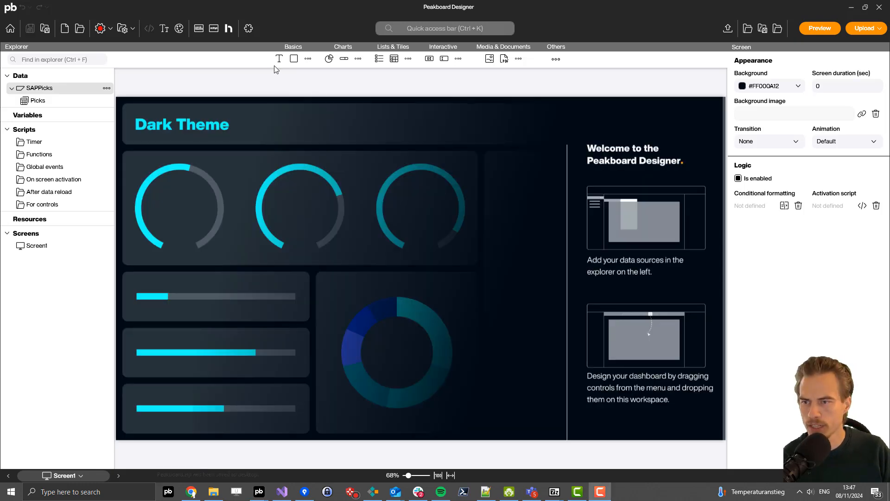
Step: Place a text control in the canvas's upper-left corner, widen it to 1180 and set its text to "Picking overview today"
drag(282, 62, 142, 119)
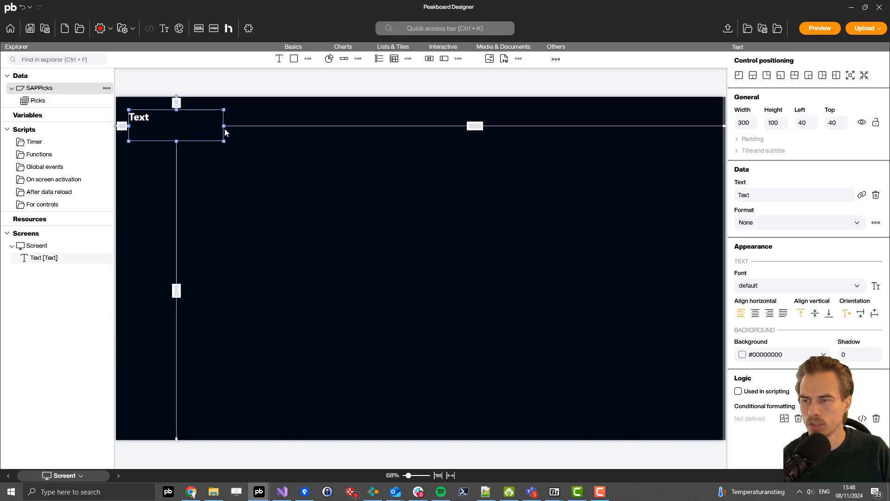
drag(224, 126, 503, 125)
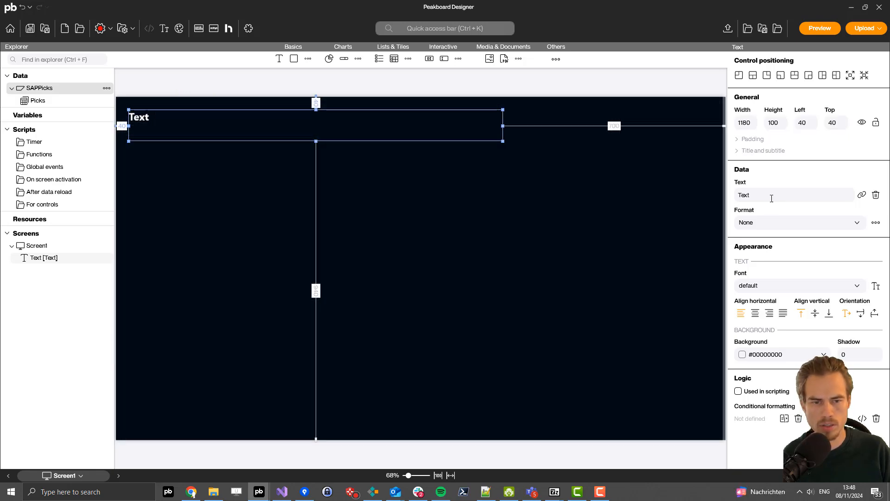
click(773, 198)
key(ctrl+a)
text(Pick)
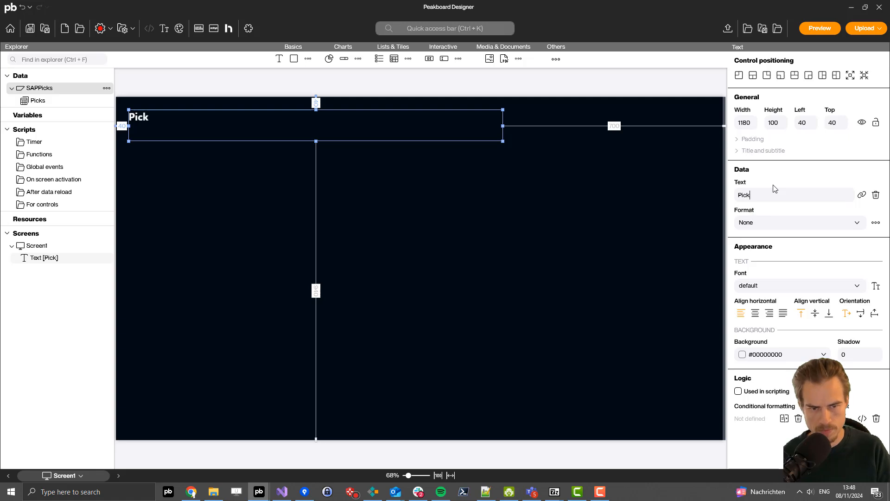
text(ing overview )
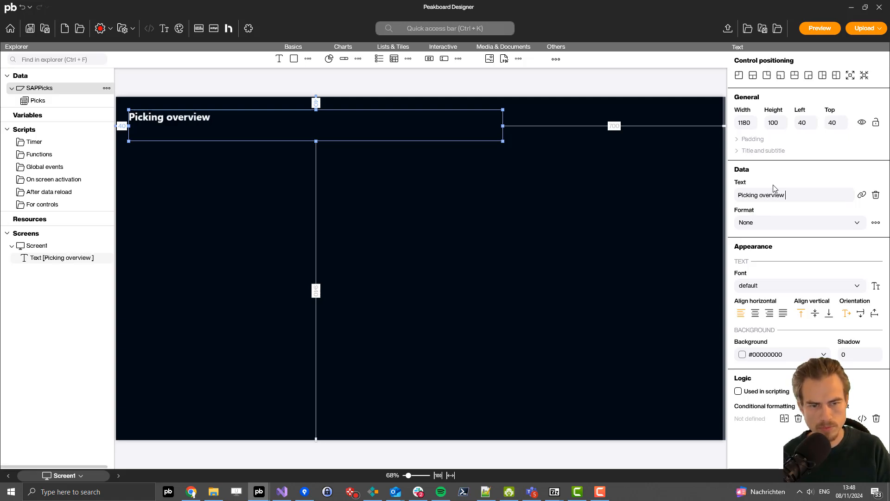
text(today)
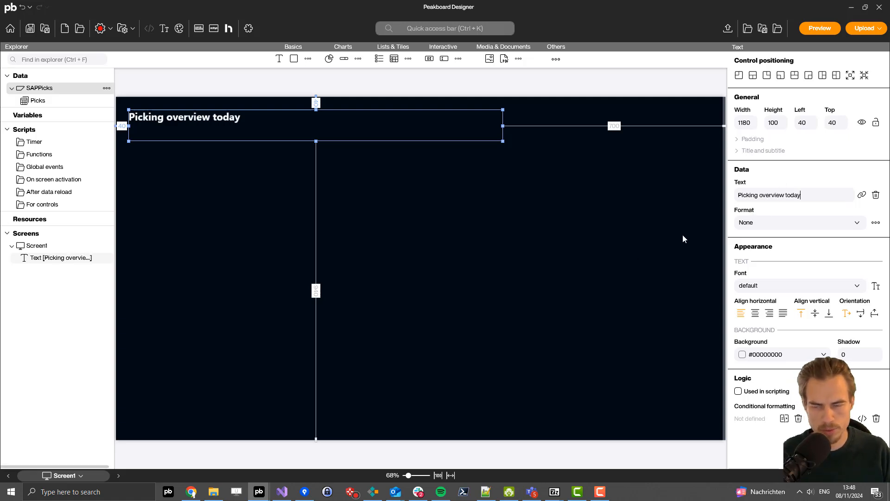
Step: Set the title text's font to header1
click(770, 288)
click(762, 328)
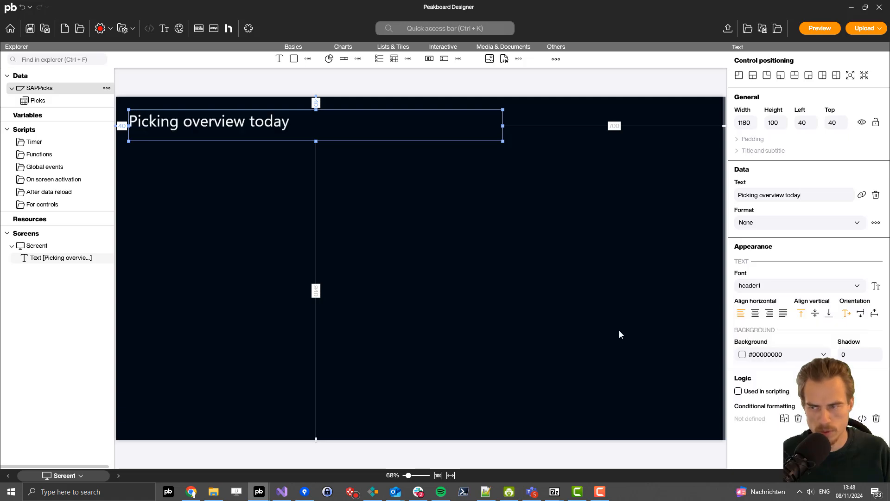
click(396, 246)
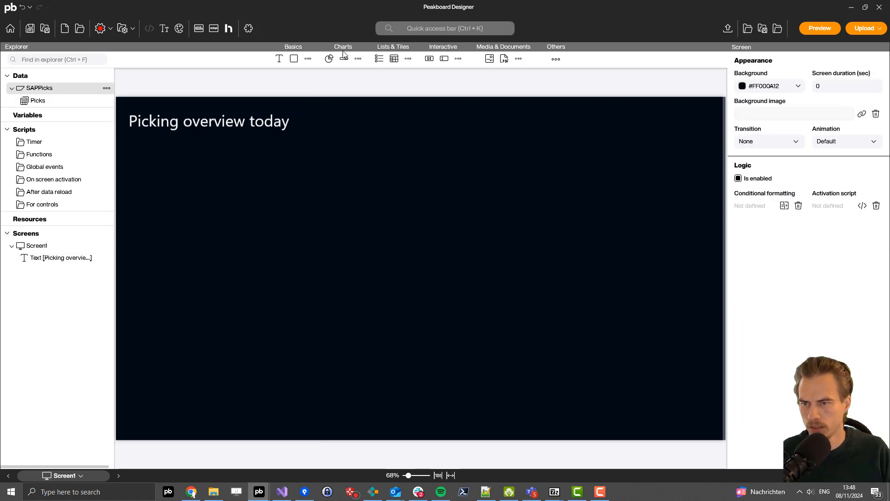
Step: Add a horizontal line beneath the title and stretch it across the full 1920 screen width
click(308, 58)
drag(275, 74, 133, 139)
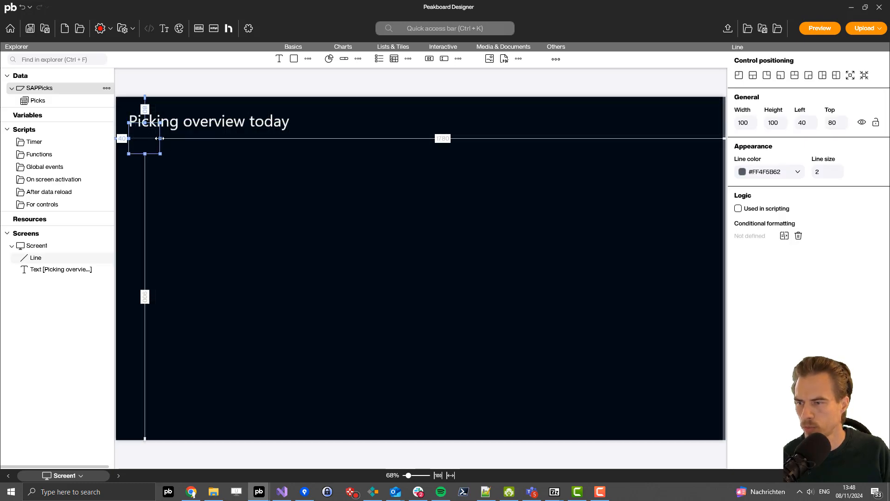
drag(641, 154, 724, 153)
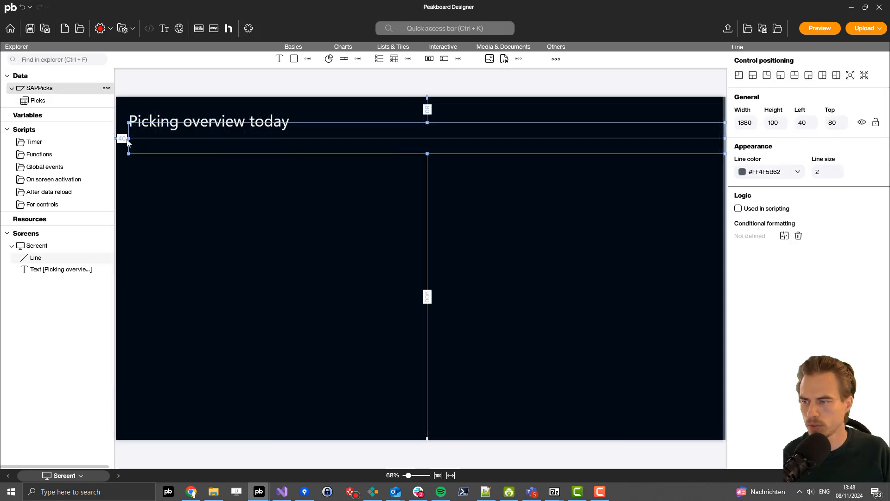
drag(128, 138, 116, 138)
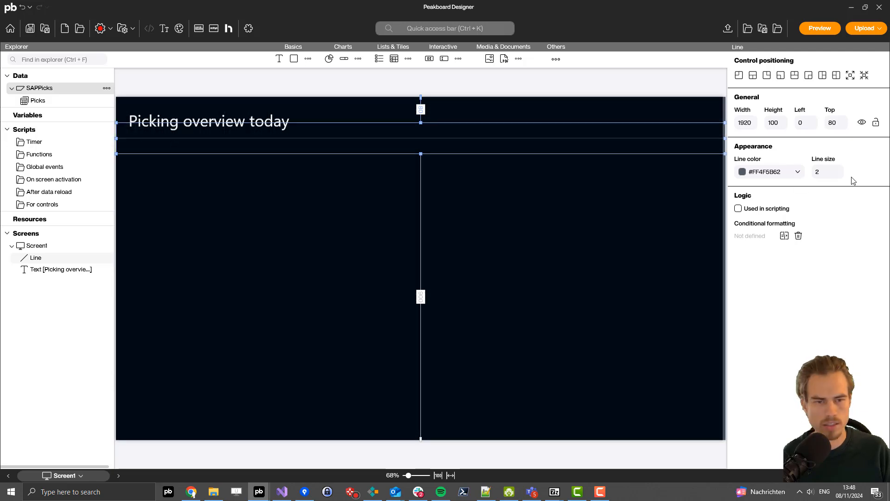
Step: Set the line's size to 4 and its color to the darkest background gradient
double_click(824, 171)
text(4)
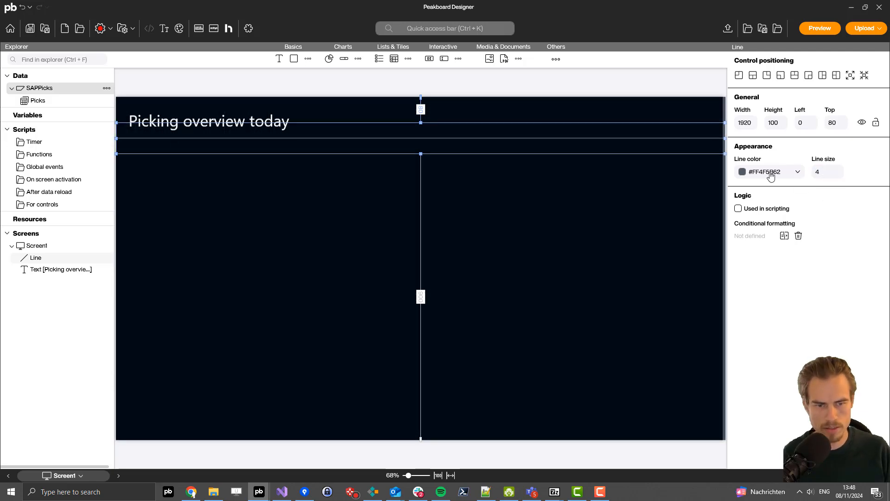
click(772, 172)
click(822, 191)
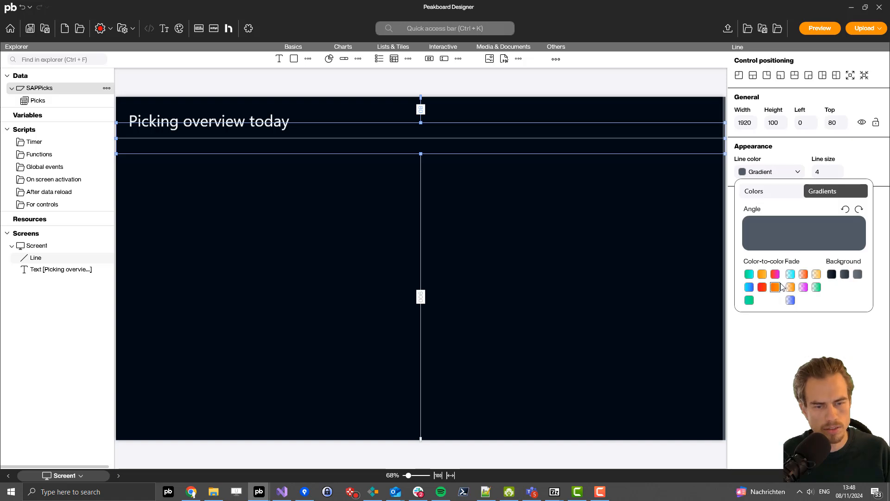
click(831, 274)
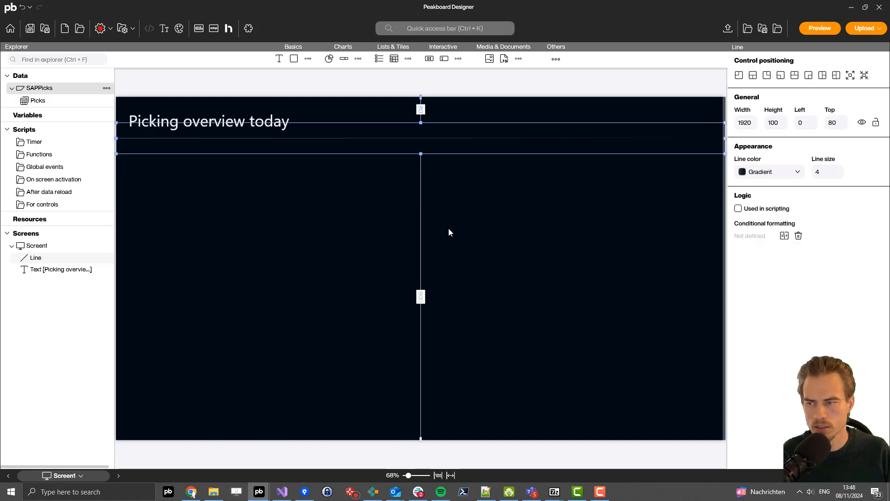
click(415, 263)
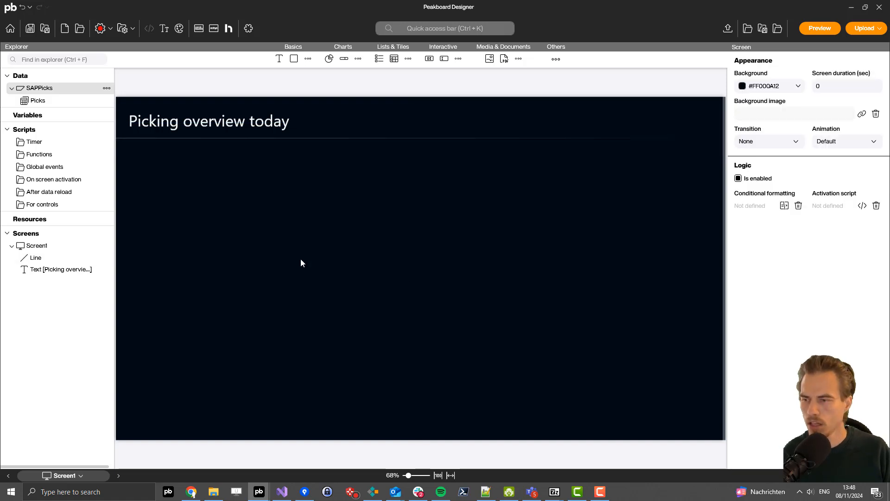
Step: Add the Picks dataflow to the screen as a styled list whose template shows the QUEUE column
drag(39, 101, 176, 117)
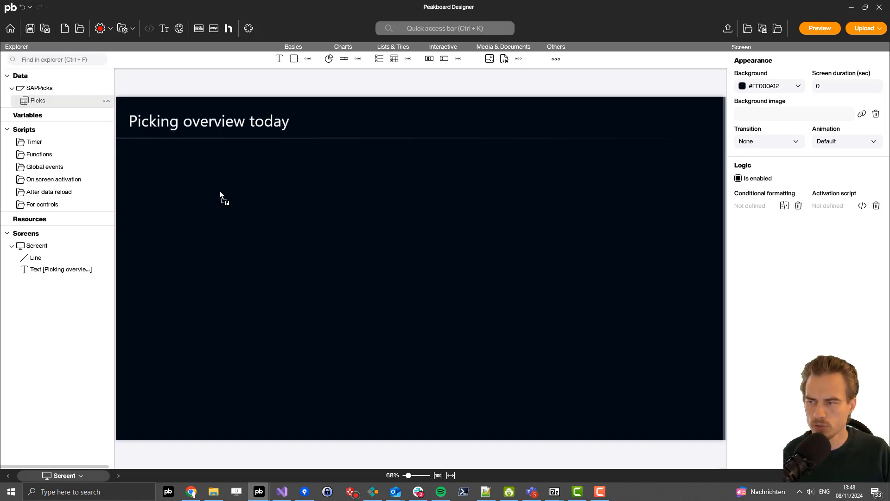
drag(220, 192, 221, 191)
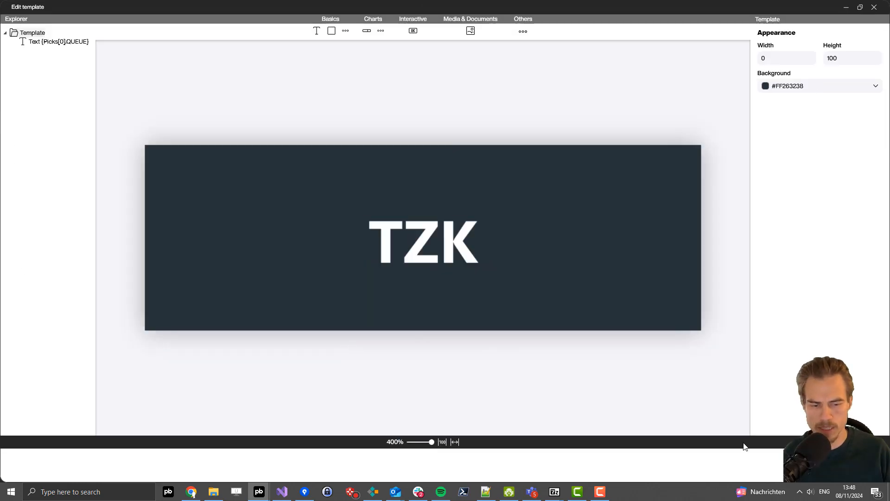
click(814, 465)
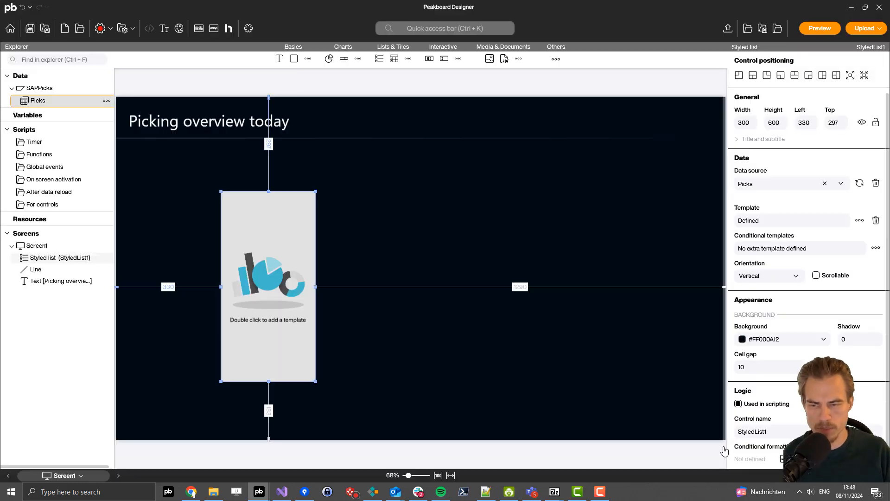
Step: Move the styled list to left 40, top 200 and resize it to about 1840 by 860
drag(244, 201, 163, 195)
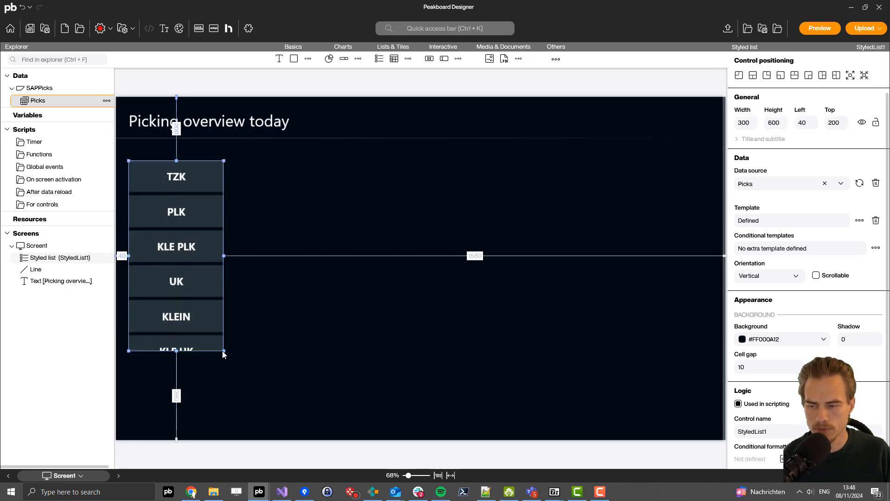
drag(223, 350, 719, 434)
scroll(667, 377, down, 1)
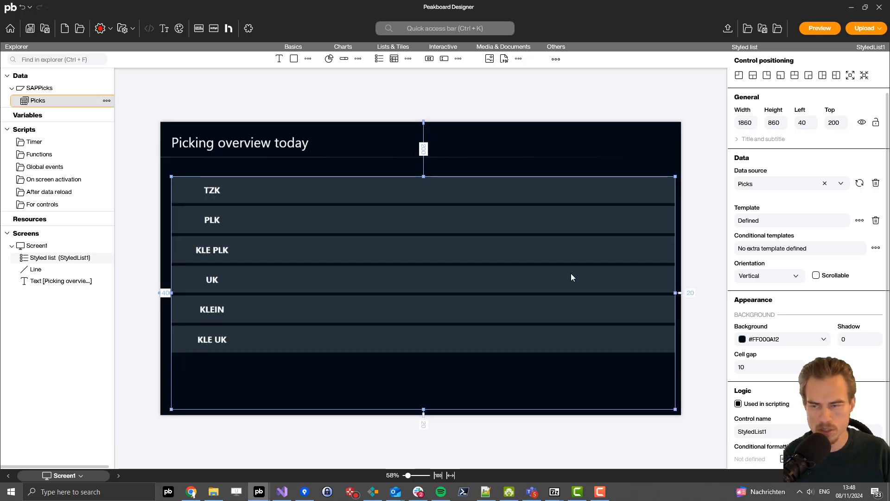
drag(674, 293, 670, 293)
Step: Open the styled list's template for editing and set its background to transparent
double_click(330, 213)
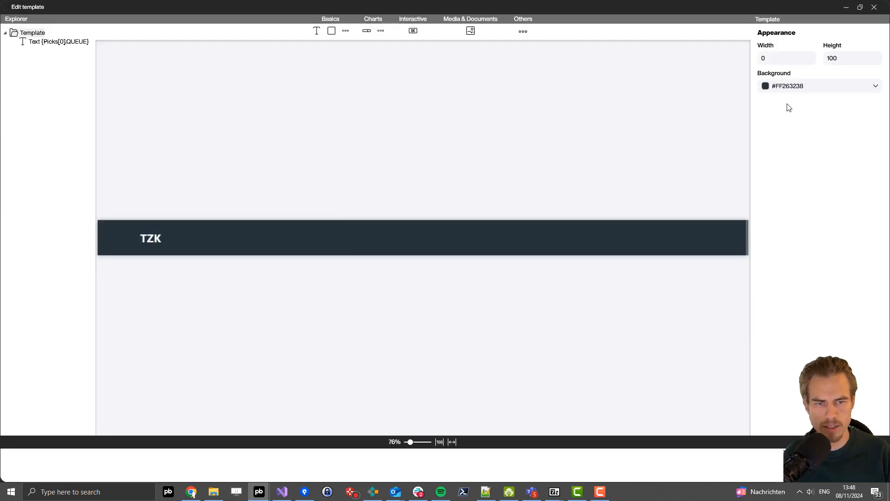
click(816, 86)
click(791, 252)
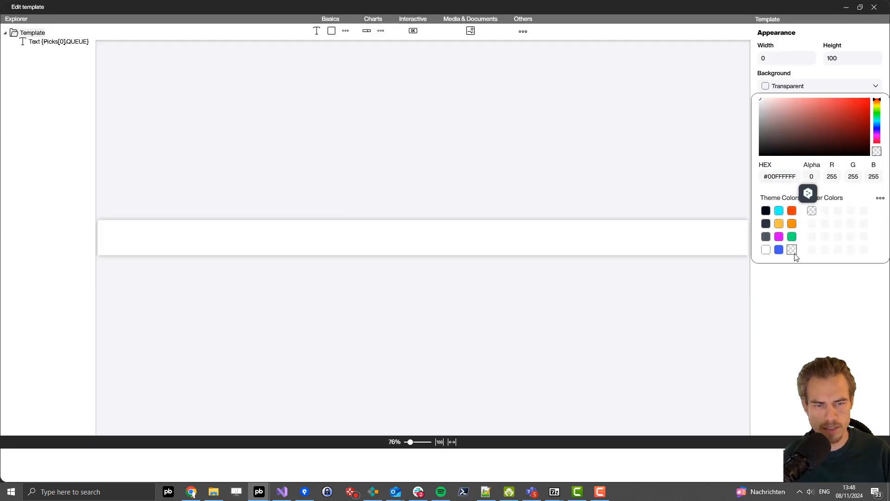
Step: Add a rectangle to the template and set the template height to 130
click(331, 32)
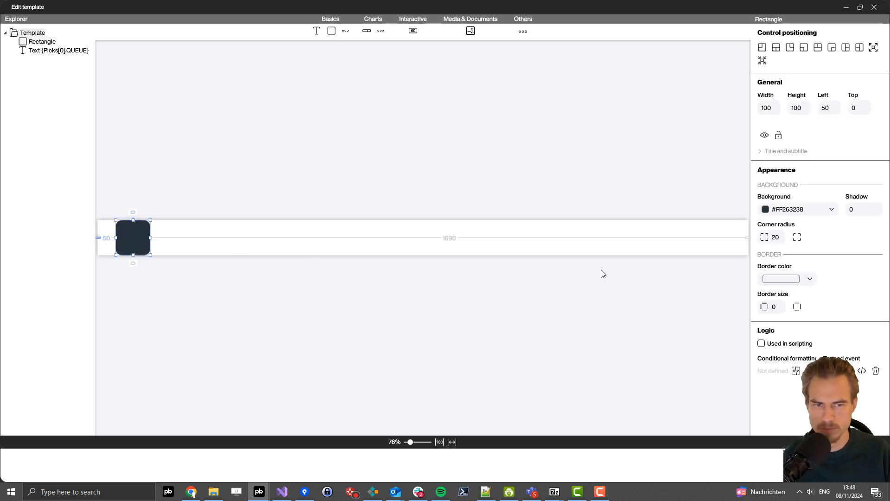
click(714, 253)
double_click(838, 58)
text(130)
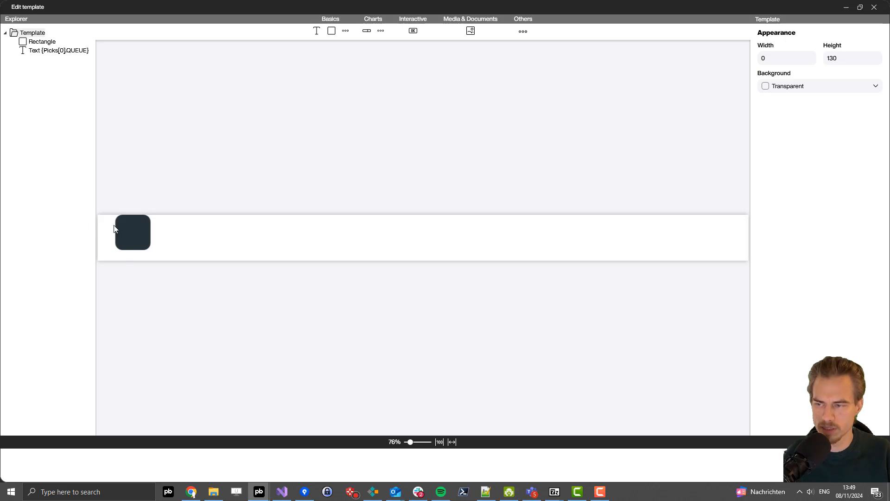
Step: Fit the rectangle to the whole template at 1840 by 130 and send it behind the queue text
drag(114, 228, 68, 217)
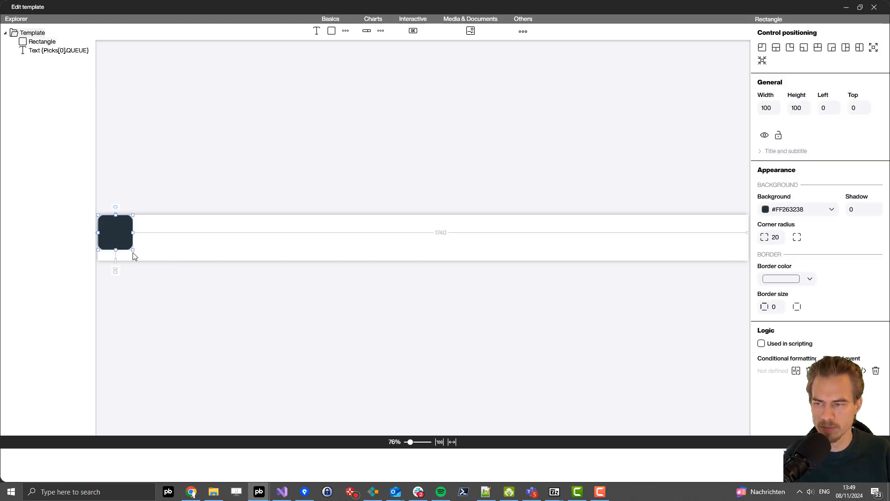
drag(133, 251, 748, 257)
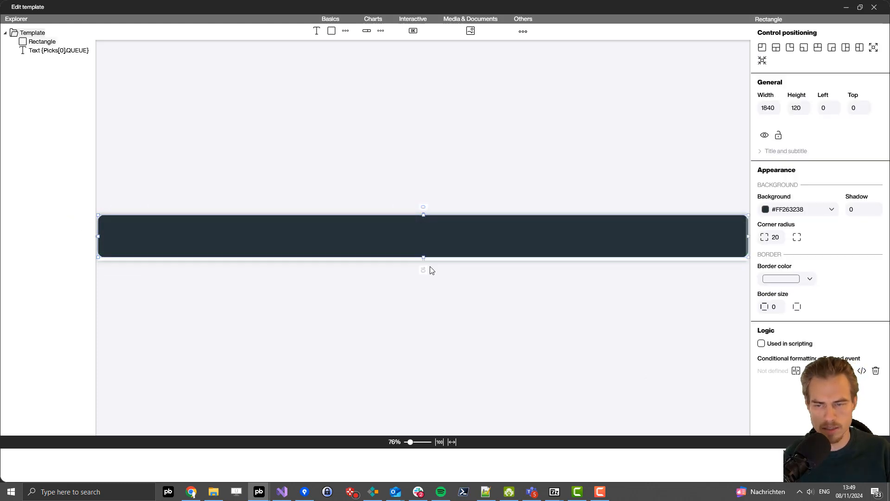
drag(425, 256, 424, 260)
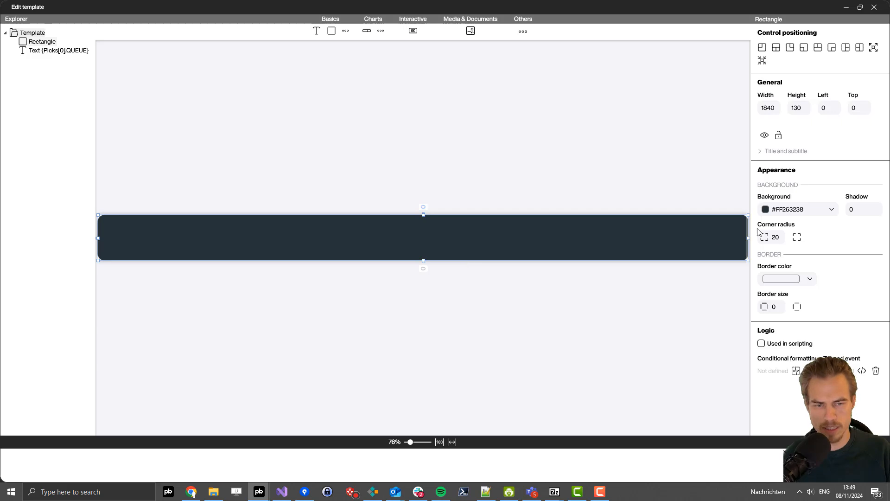
right_click(721, 236)
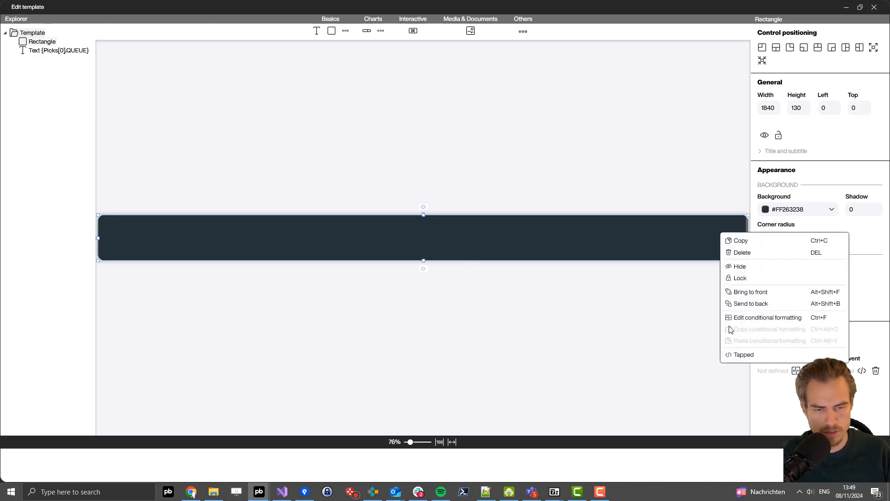
click(752, 303)
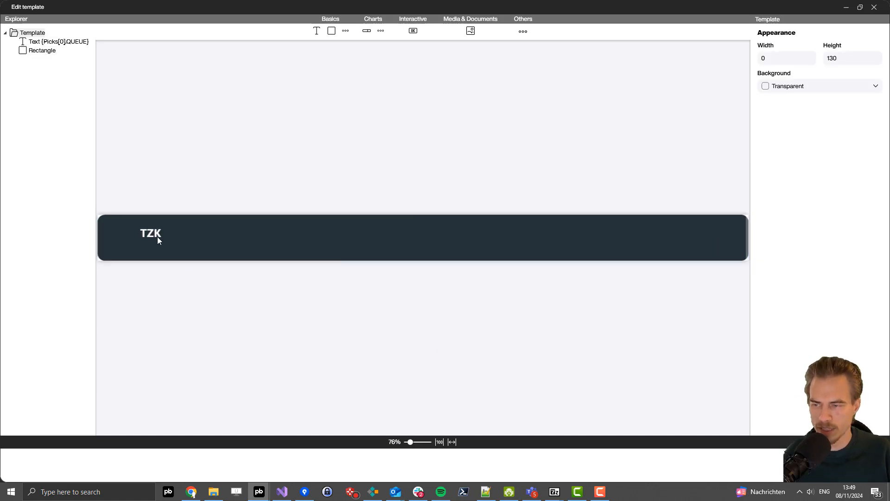
Step: Position the queue text at left 150, top 0 with a 290 by 130 size, and left-align it
drag(157, 237, 202, 262)
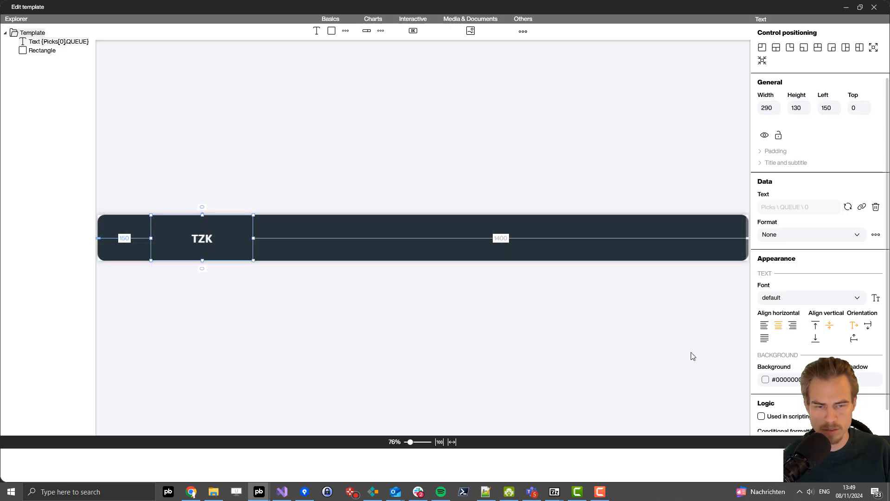
click(765, 327)
click(234, 290)
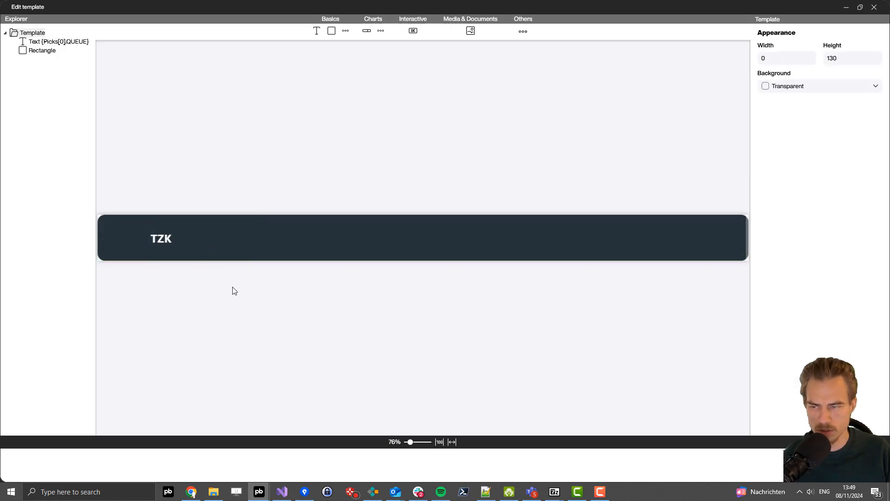
Step: Add a 90 by 130 icon at left 50, top 0 of the template and move the queue text to left 200
click(345, 30)
click(312, 47)
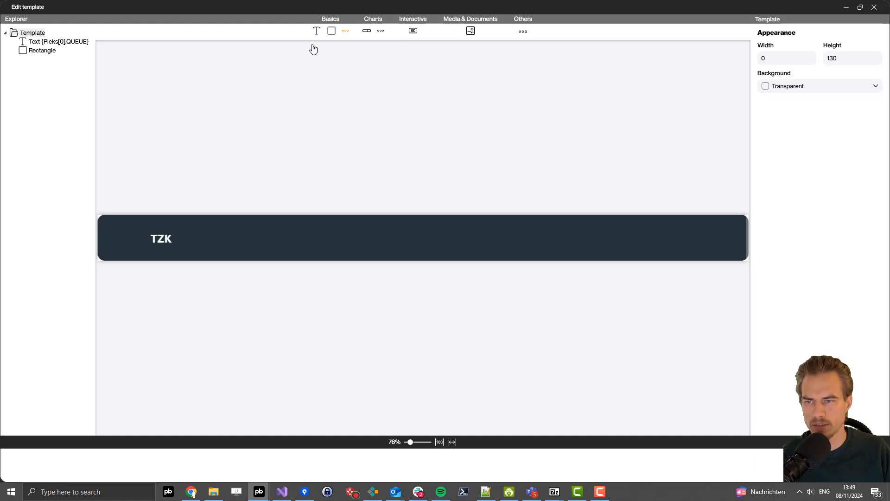
drag(221, 239, 148, 239)
click(173, 295)
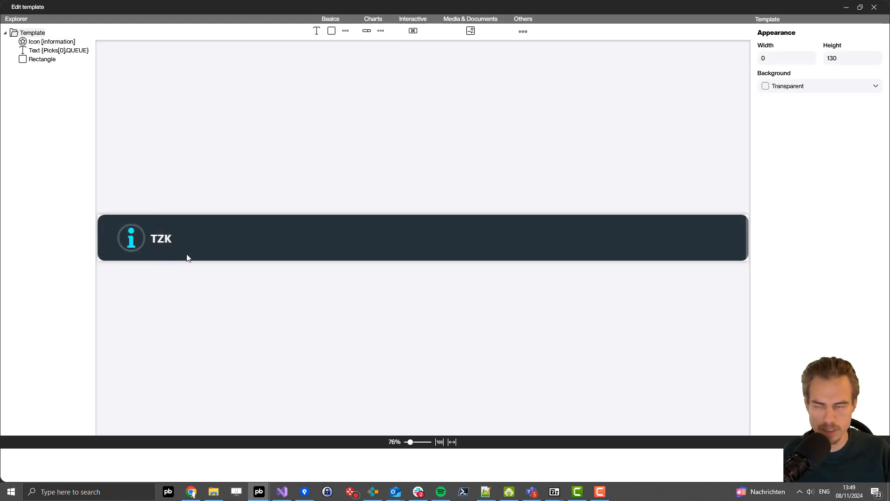
click(180, 240)
drag(183, 239, 193, 239)
click(247, 320)
Step: Change the template icon to the closed box from the Industry category
click(145, 238)
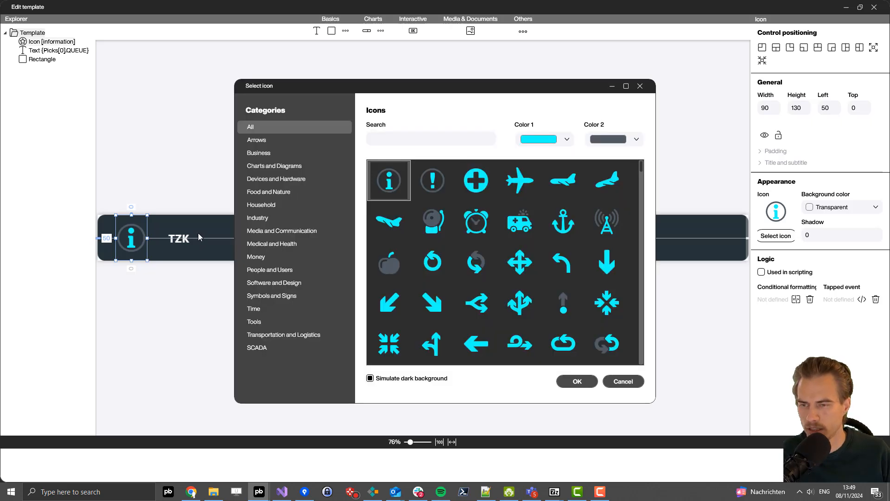
click(262, 225)
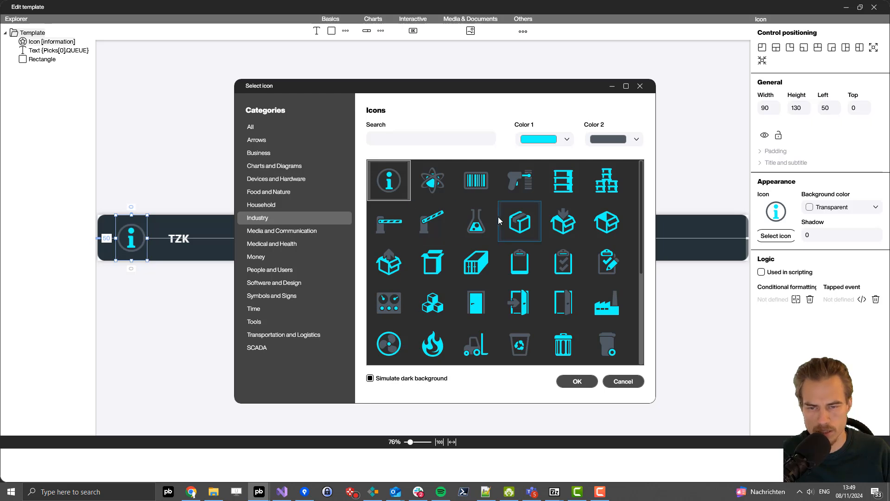
double_click(523, 224)
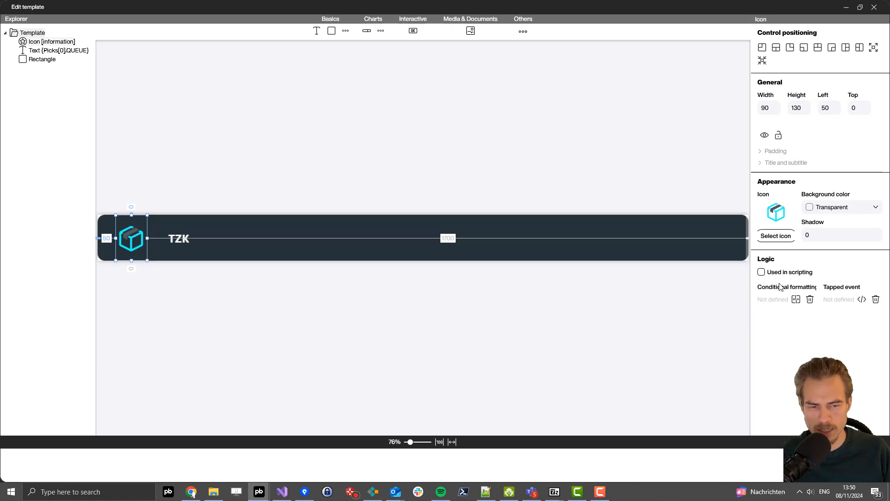
Step: Add a conditional formatting rule to the box icon with the condition that QUEUE starts with KLE
click(795, 299)
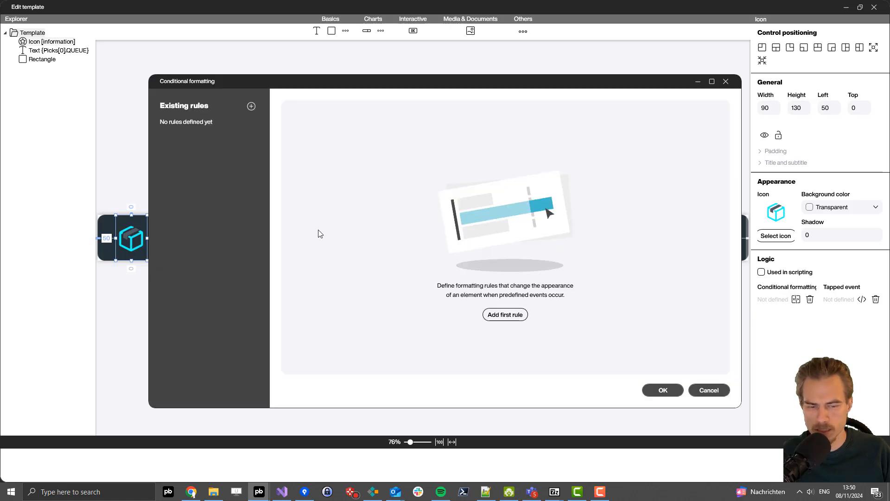
click(254, 107)
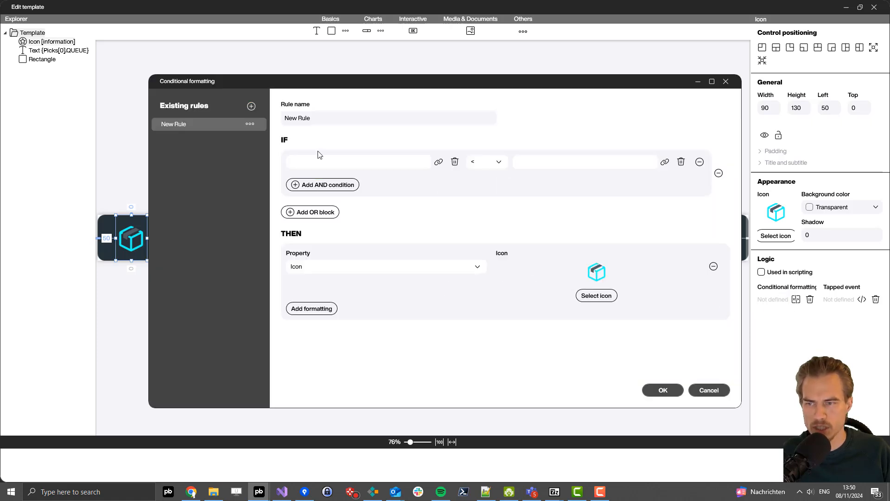
click(438, 162)
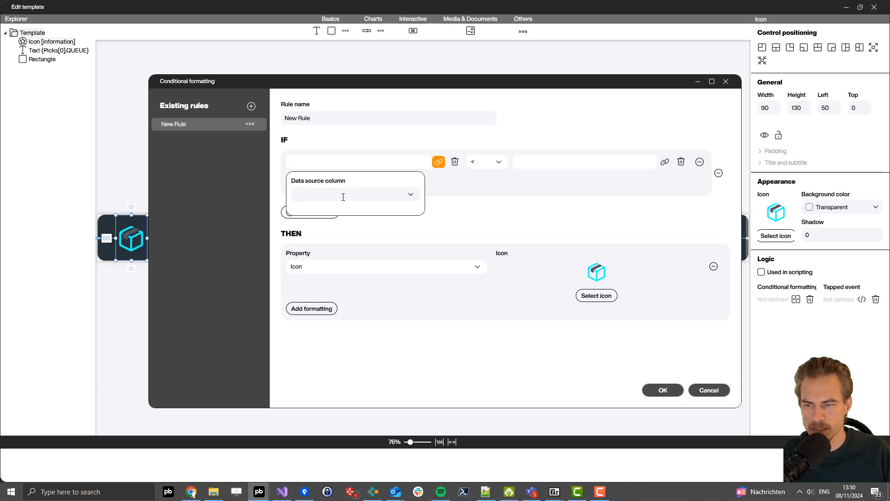
click(342, 196)
click(306, 210)
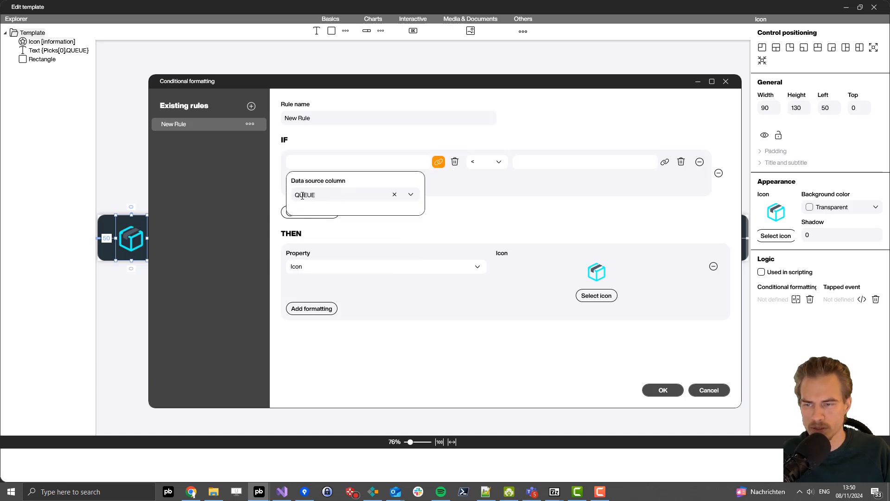
click(462, 222)
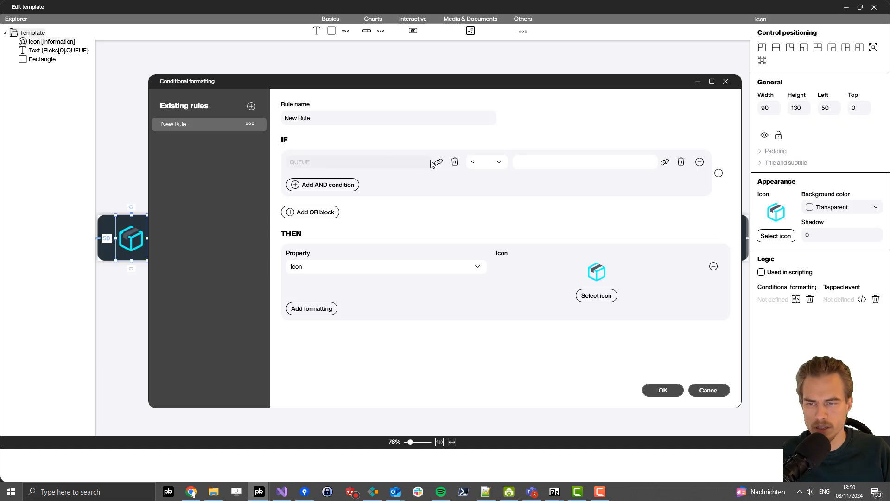
click(495, 169)
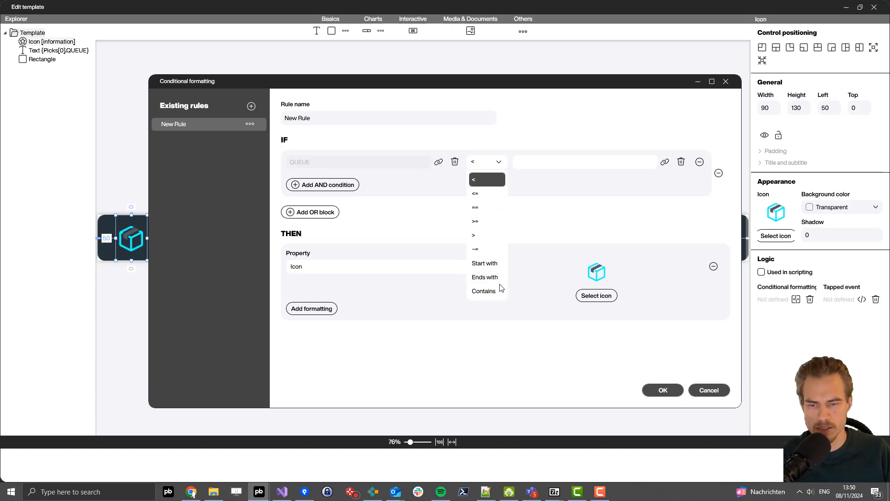
click(485, 263)
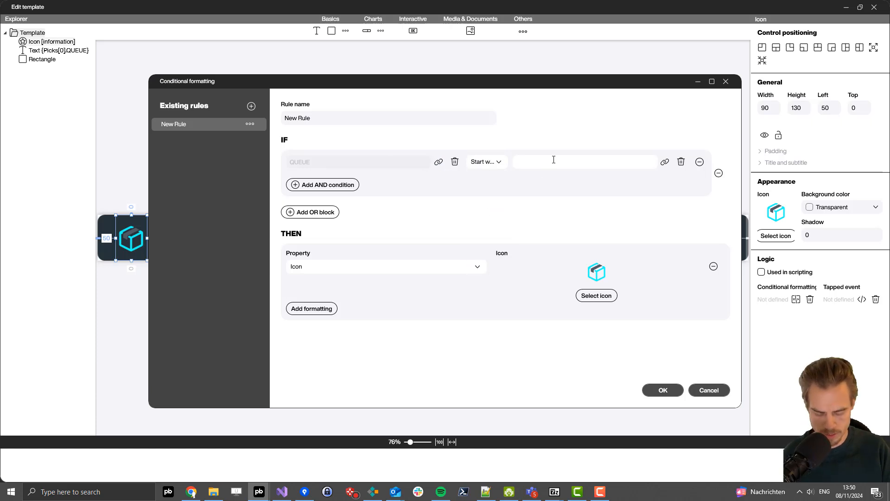
click(554, 160)
text(KLE)
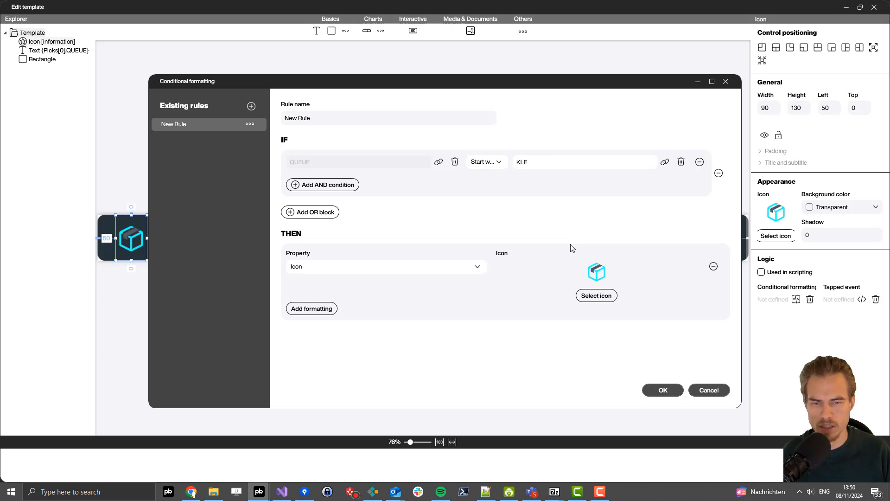
Step: Set the rule's resulting icon to the forklift from the Industry category and apply the conditional formatting
click(595, 298)
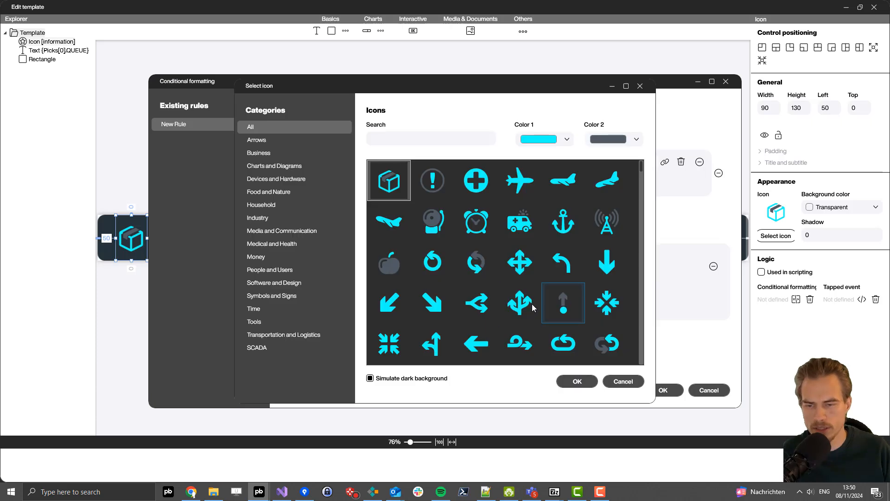
click(266, 221)
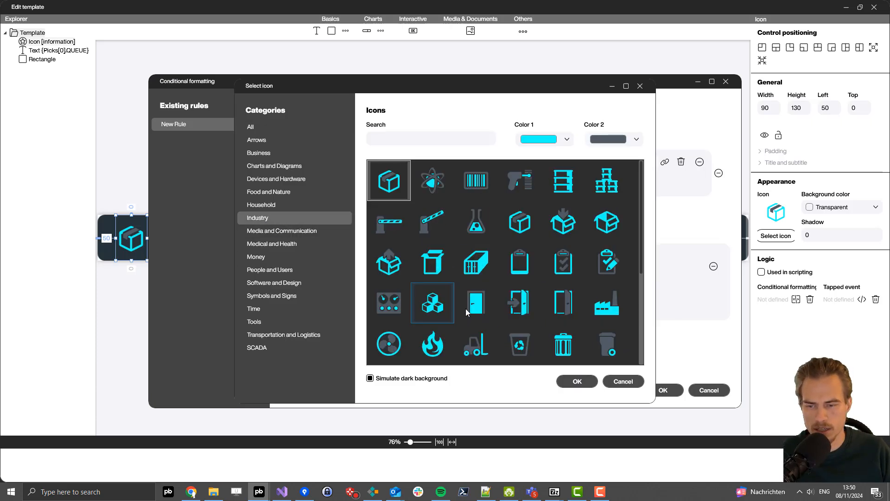
double_click(479, 345)
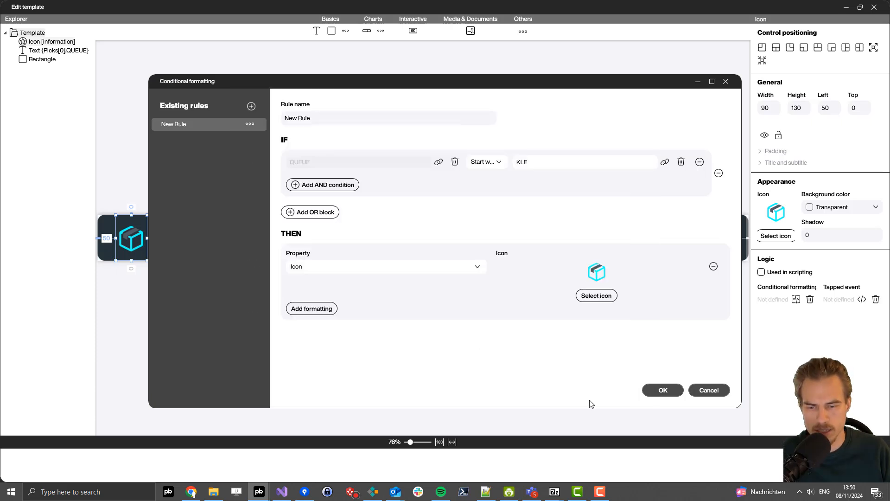
click(646, 394)
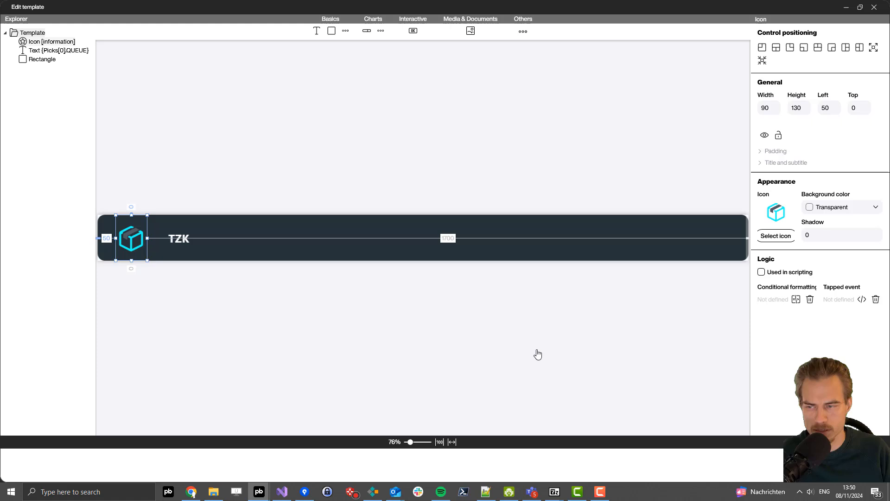
click(267, 300)
click(130, 244)
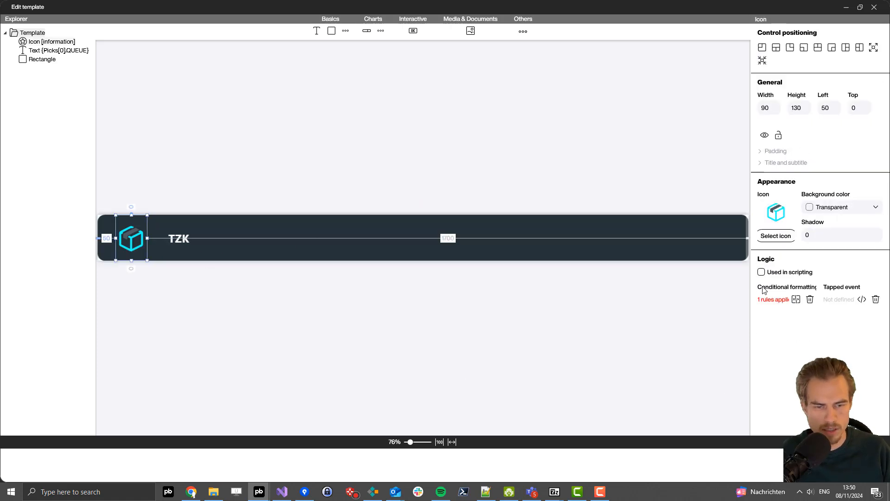
Step: Add a text element to the template at left 420, top 0, sized 300 by 130
click(397, 233)
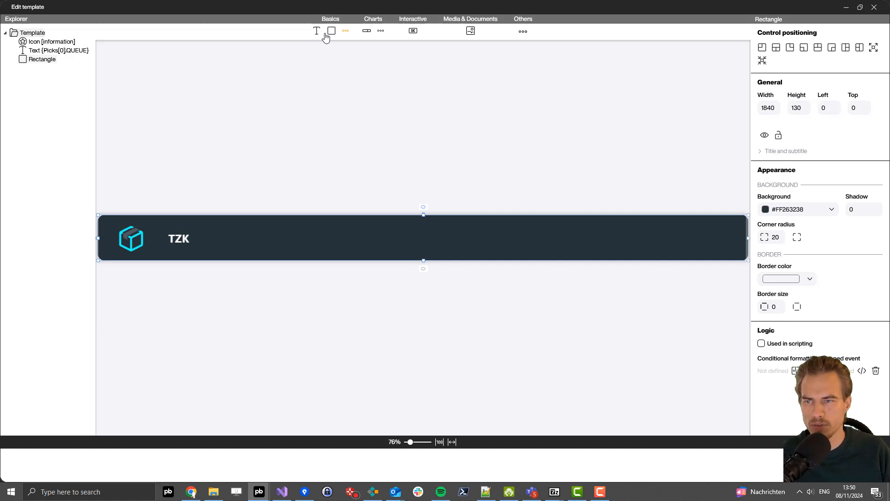
click(317, 31)
click(118, 237)
drag(140, 238, 274, 221)
drag(300, 251, 302, 258)
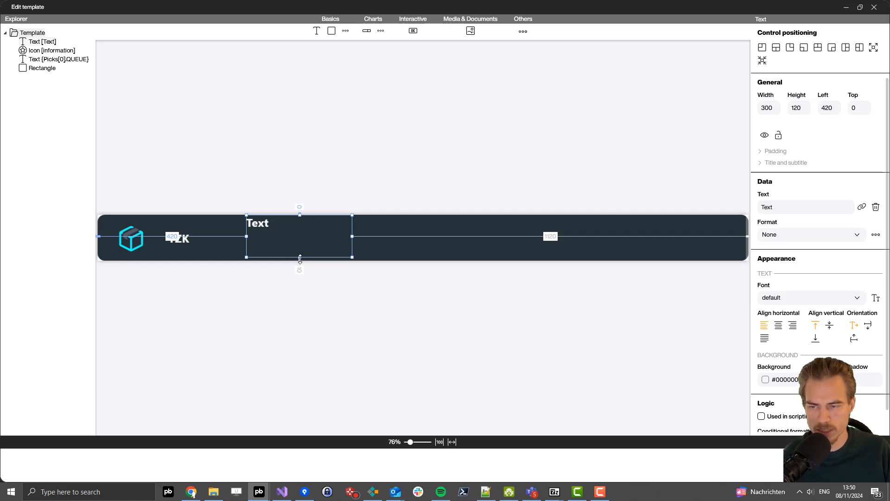
drag(300, 258, 299, 261)
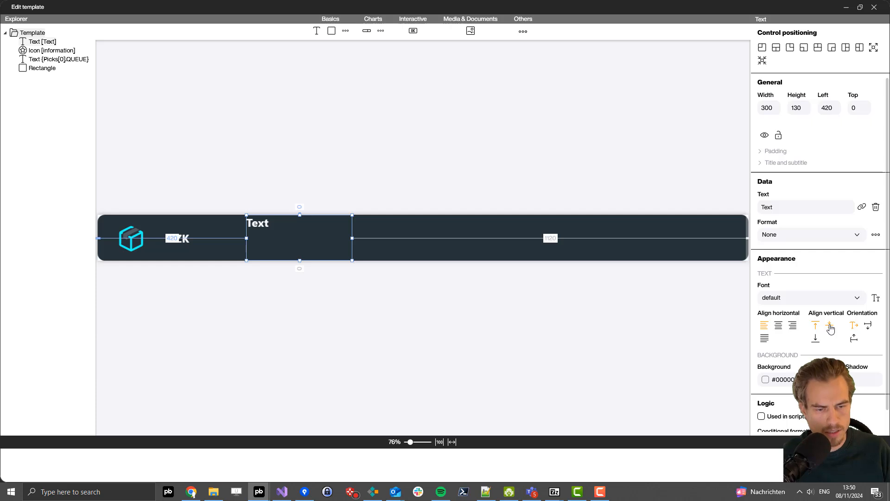
Step: Center the new text vertically and set its font style to large
click(830, 325)
click(786, 302)
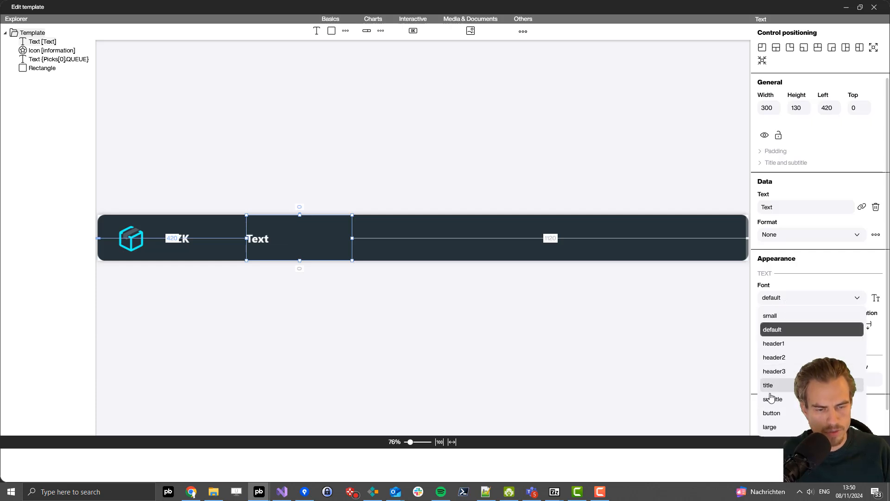
click(779, 427)
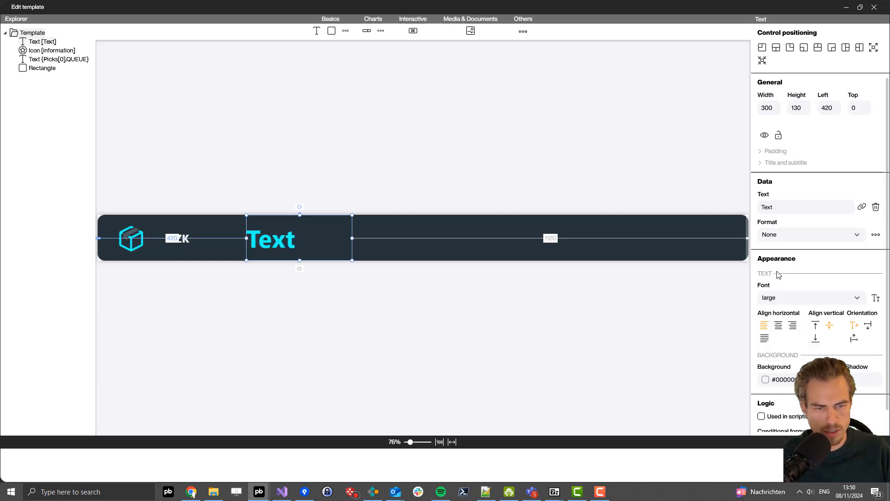
Step: Bind the large text to the Percentage column and format it as Percentage without decimals
click(862, 207)
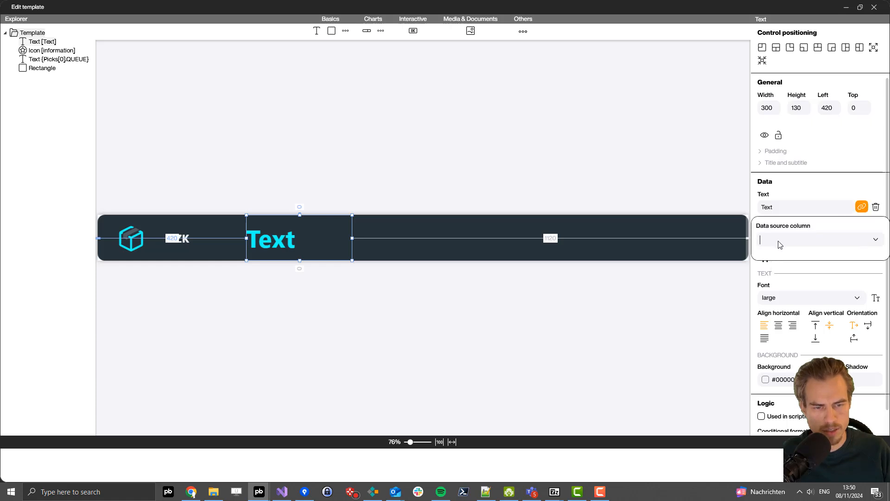
click(784, 316)
click(517, 264)
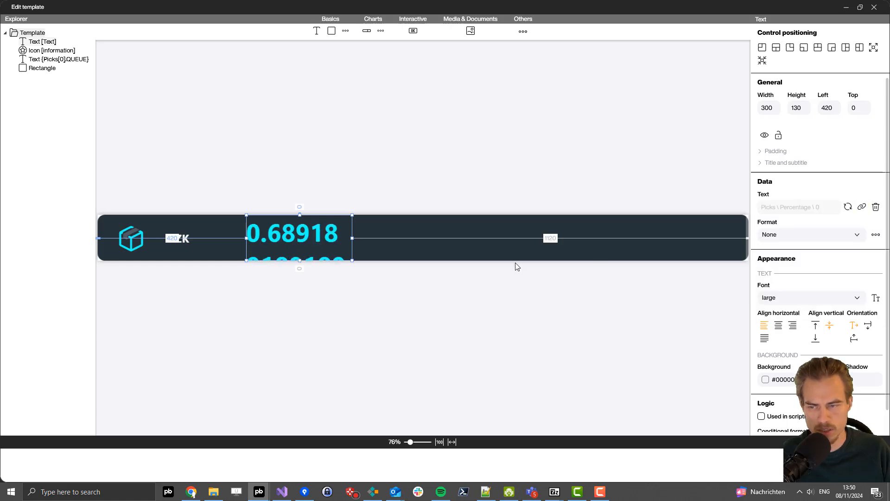
click(348, 334)
click(293, 233)
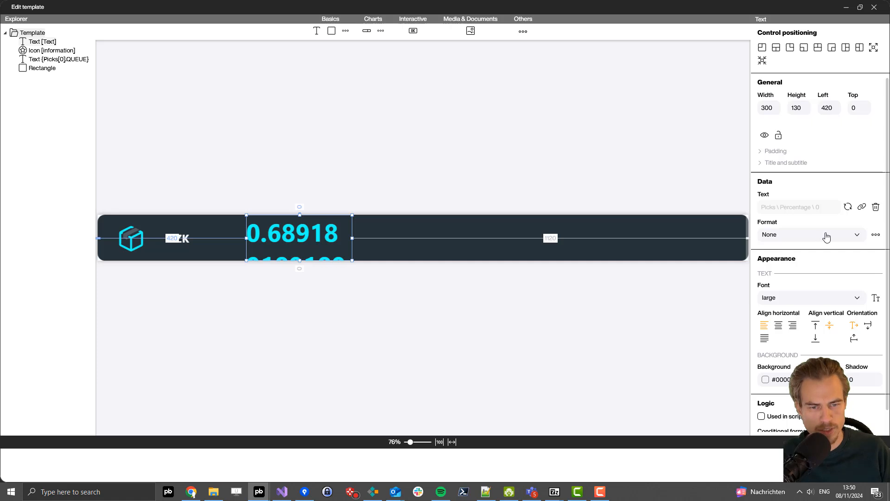
click(827, 235)
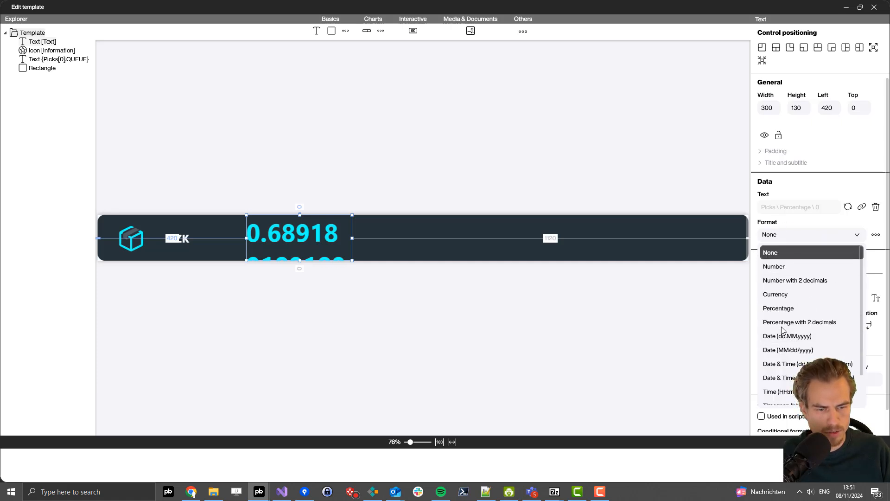
click(788, 309)
click(468, 310)
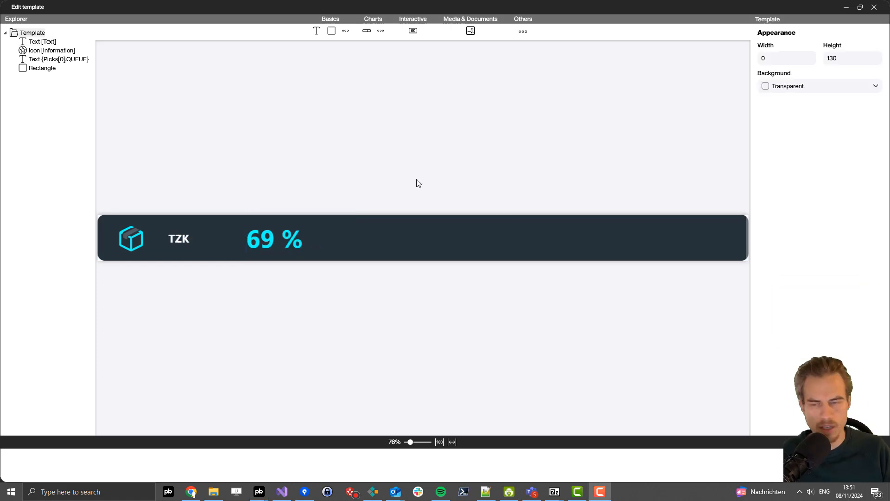
Step: Duplicate the queue text and place the copy after the percentage at left 760, top 0
click(446, 336)
click(171, 252)
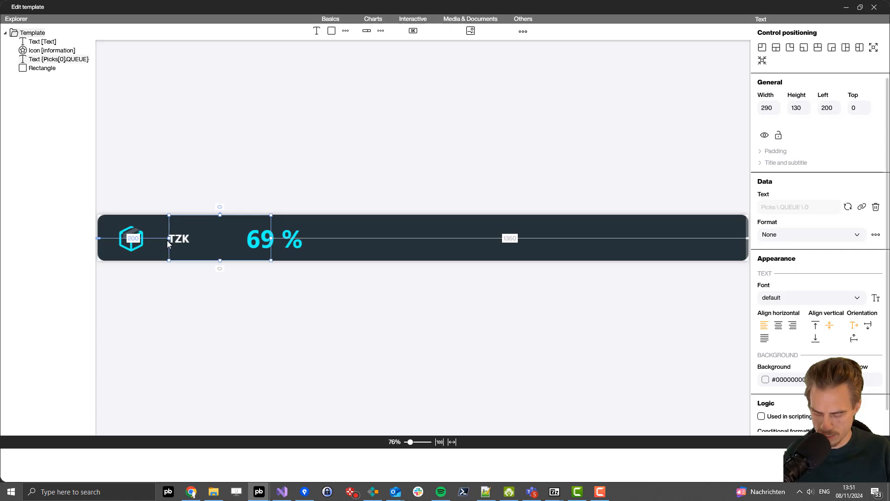
key(ctrl+c)
key(ctrl+v)
drag(186, 240, 378, 256)
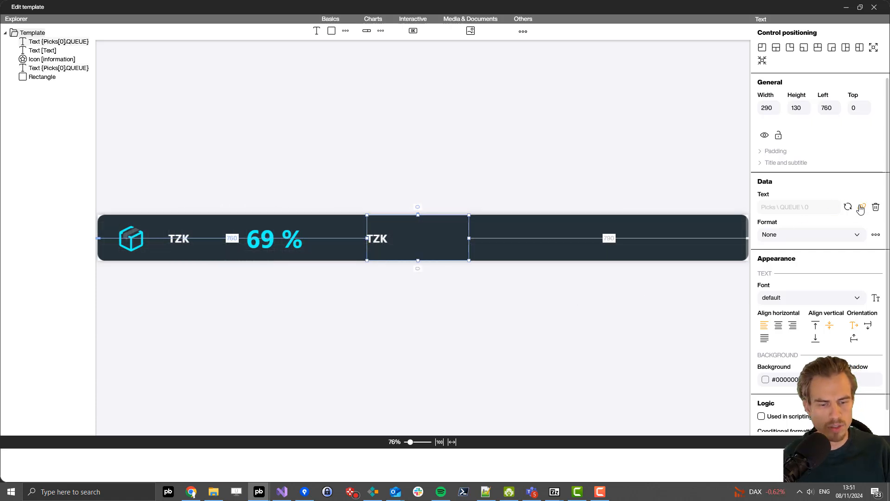
Step: Bind the copied text to the Done column and nudge it to left 750
click(861, 207)
click(790, 239)
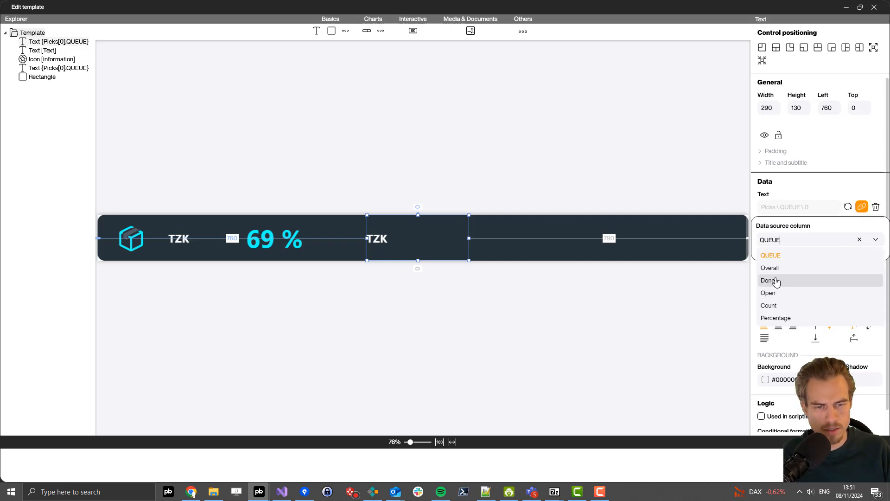
click(769, 280)
click(489, 238)
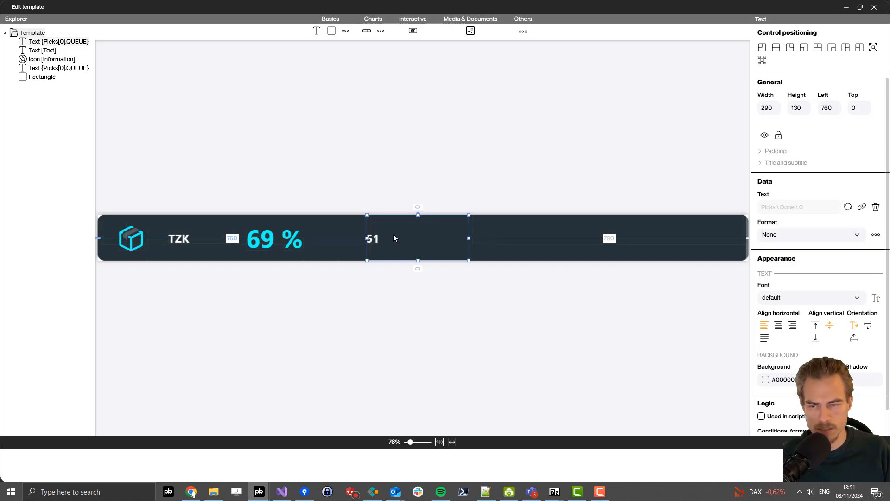
key(Left)
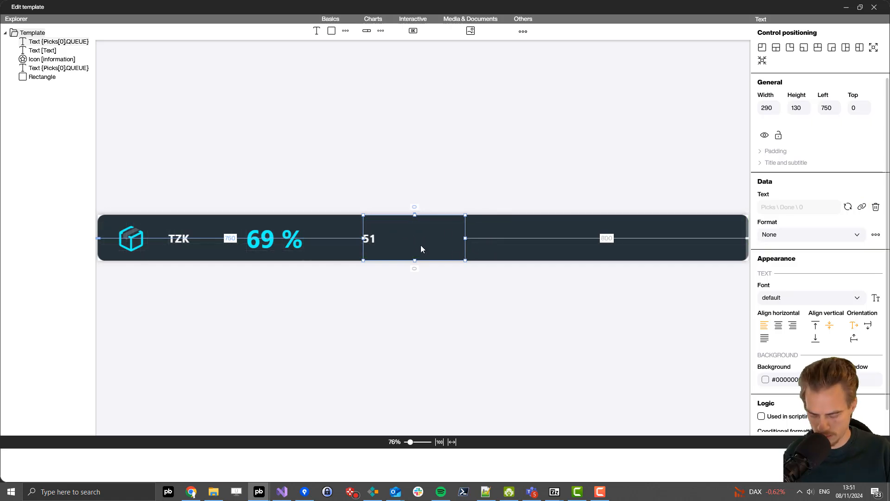
Step: Duplicate the Done text, place the copy at left 1280, top 0, and bind it to the Overall column
key(ctrl+c)
key(ctrl+v)
drag(387, 242, 575, 258)
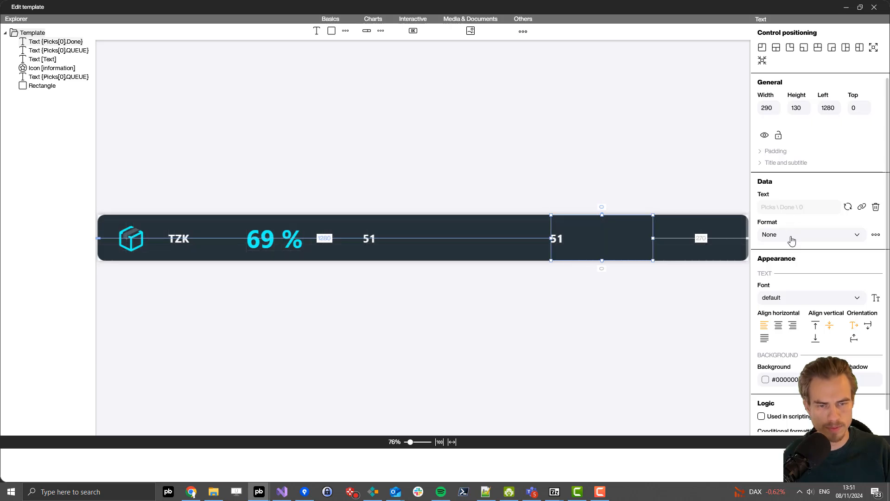
click(863, 209)
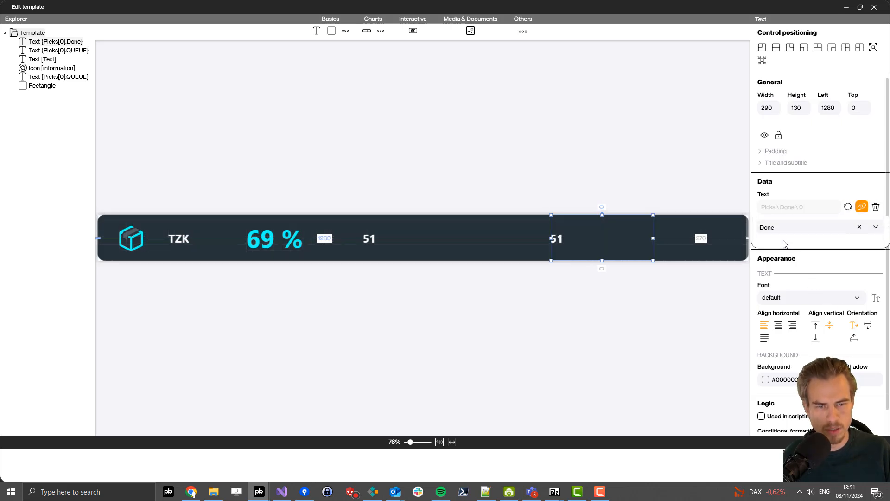
click(781, 249)
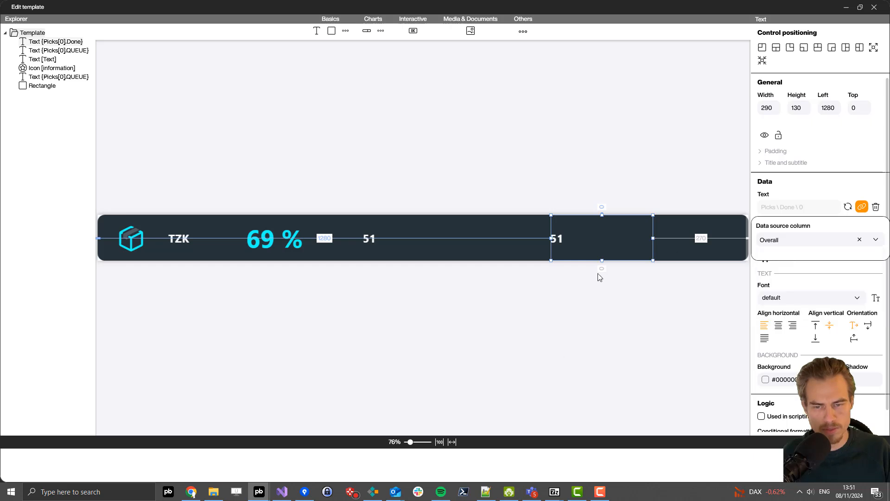
key(Return)
click(382, 81)
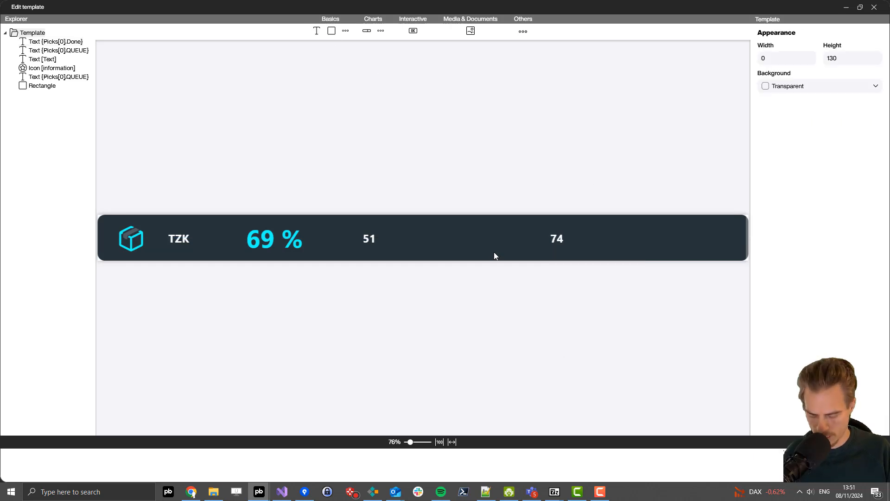
Step: Add another copy of the Done text at the row's right end, 80 wide at left 1760, bound to the Count column
key(ctrl+v)
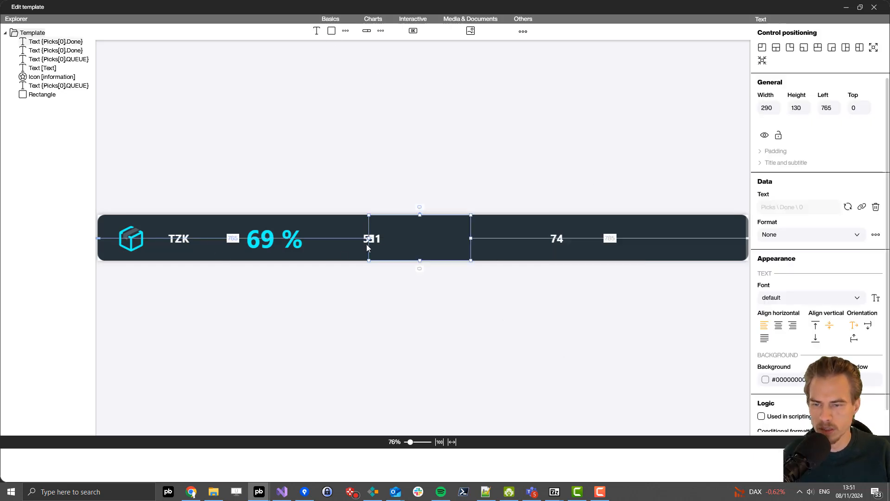
drag(366, 248, 747, 265)
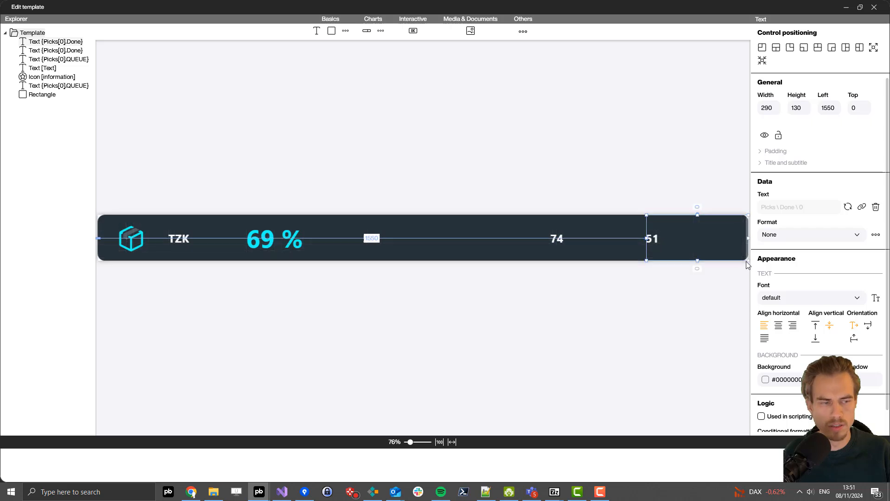
click(789, 235)
click(789, 235)
click(860, 209)
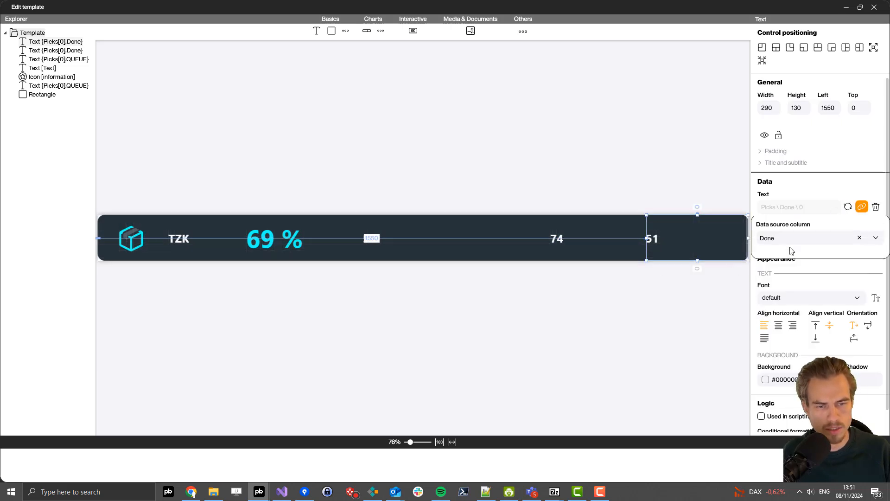
click(790, 242)
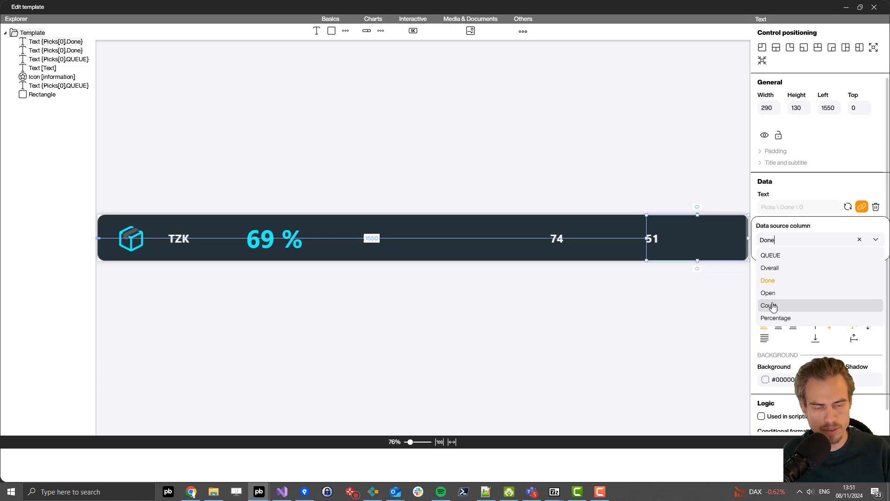
click(773, 306)
click(664, 299)
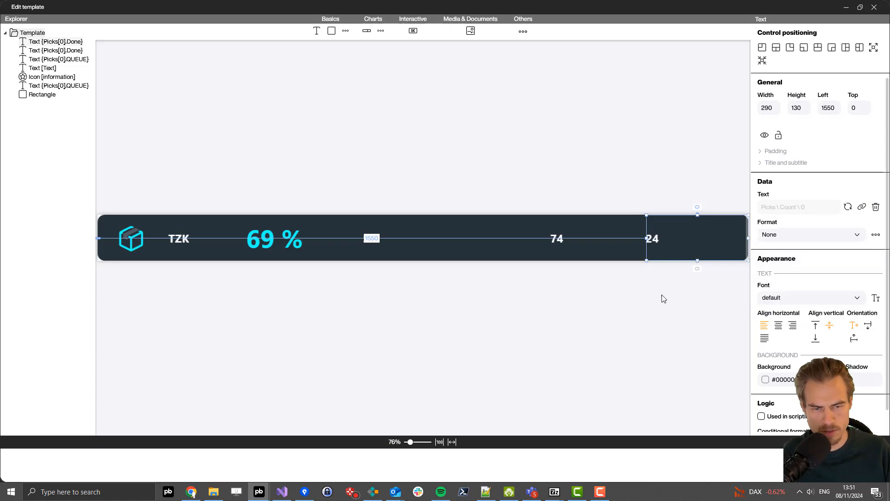
drag(647, 238, 721, 239)
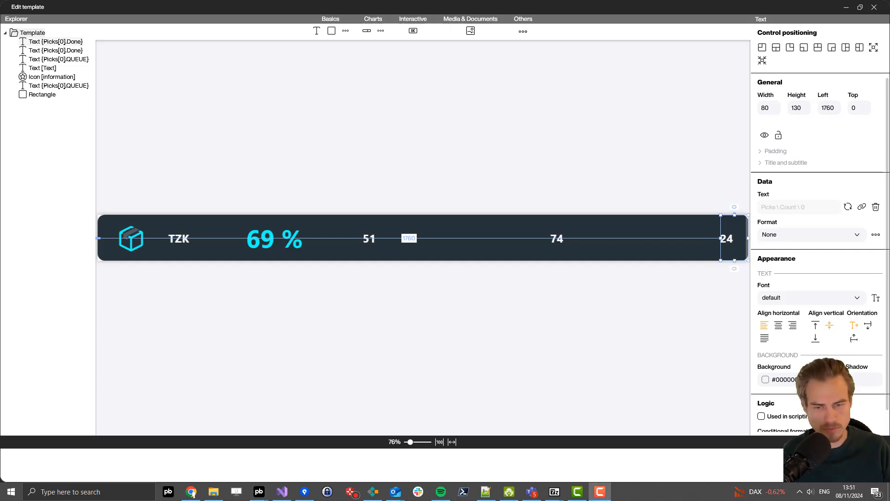
click(526, 342)
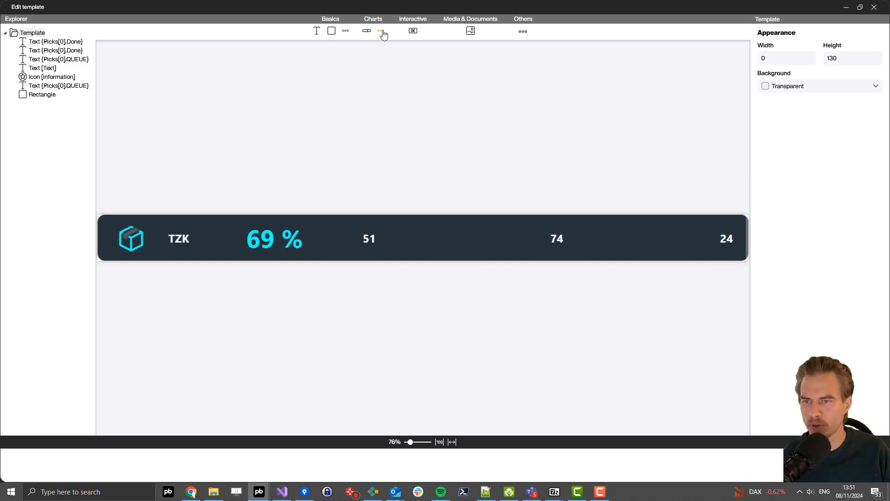
Step: Add a linear gauge to the template with its value bound to Done and its maximum bound to Overall
drag(365, 34, 182, 265)
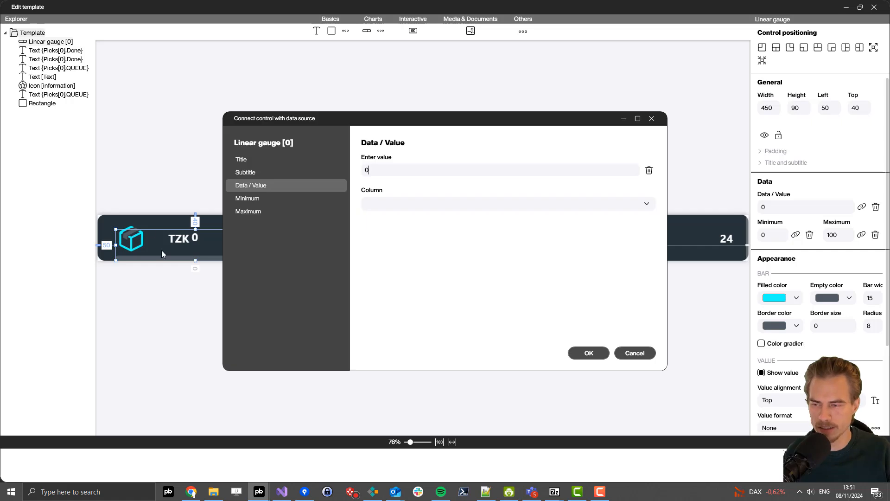
click(406, 209)
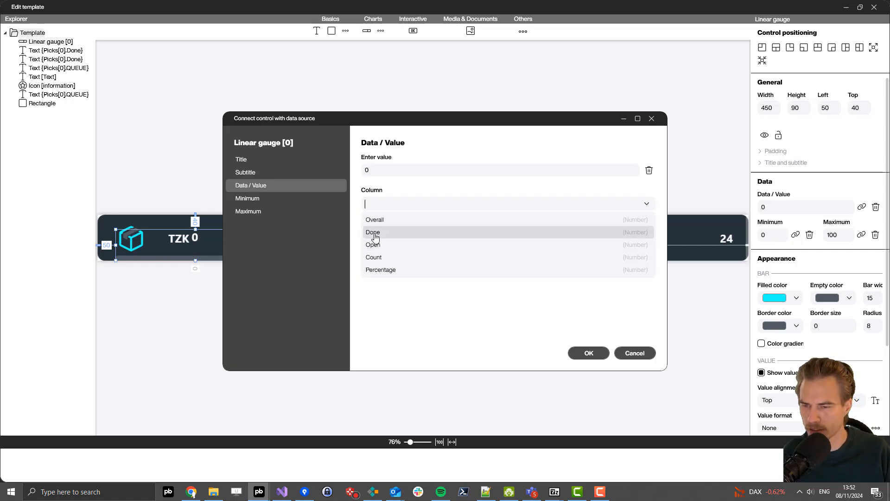
click(371, 233)
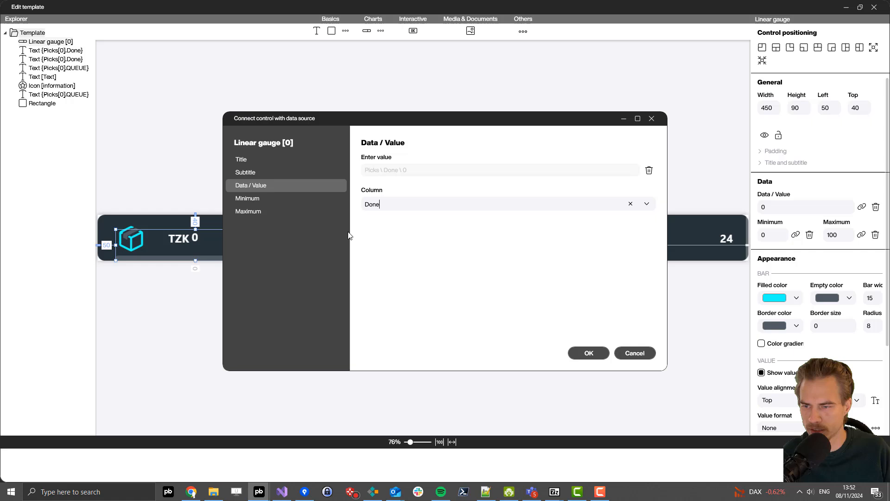
click(255, 212)
click(392, 205)
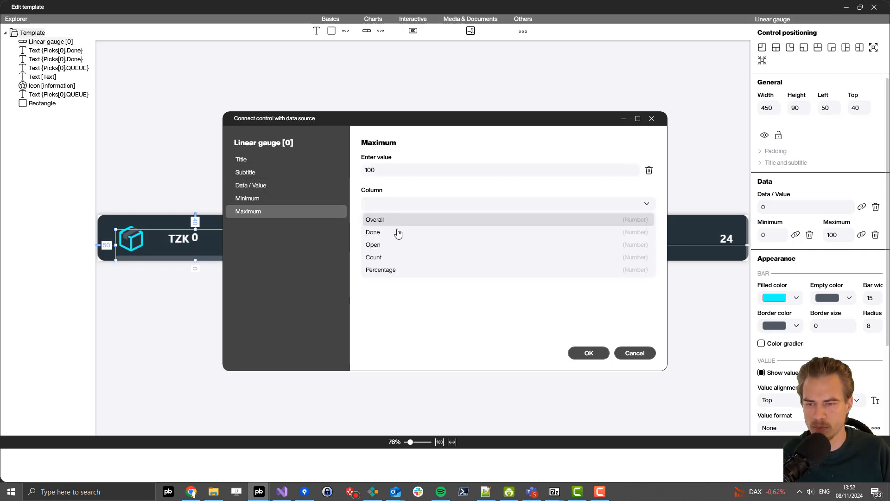
click(373, 220)
click(589, 353)
Step: Place the linear gauge at left 810, top 0, hide its value, and extend its height to 130
drag(195, 244, 458, 222)
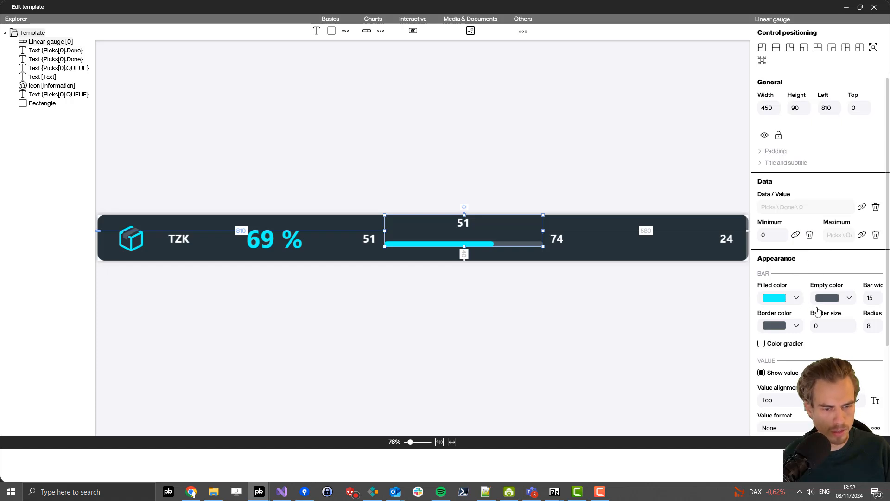
click(762, 374)
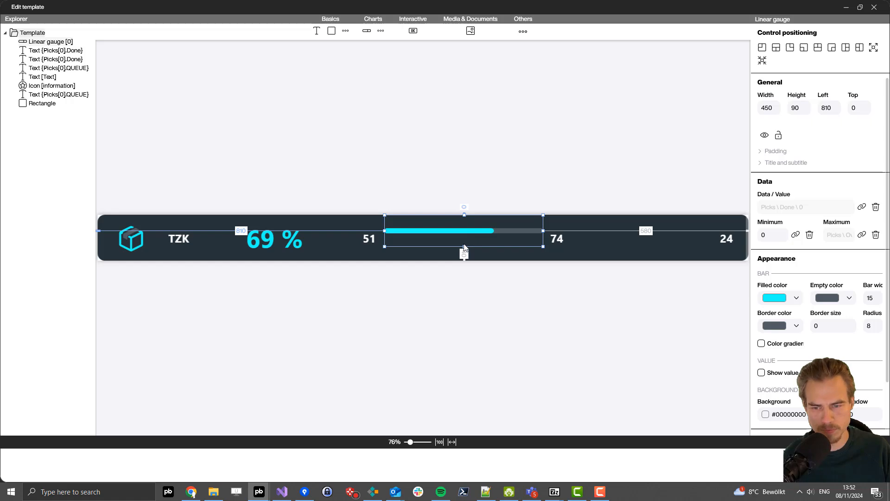
drag(464, 246, 463, 265)
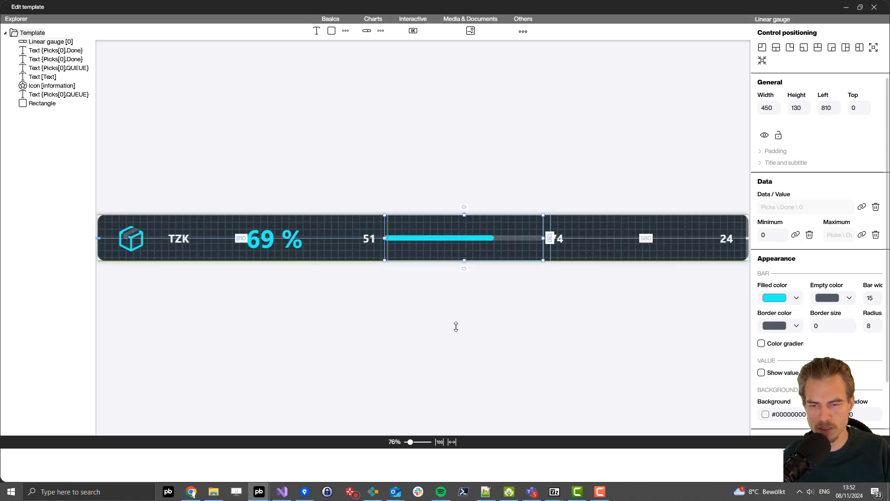
click(524, 323)
Step: Set the linear gauge's bar width to 40 and its radius to 20
click(488, 254)
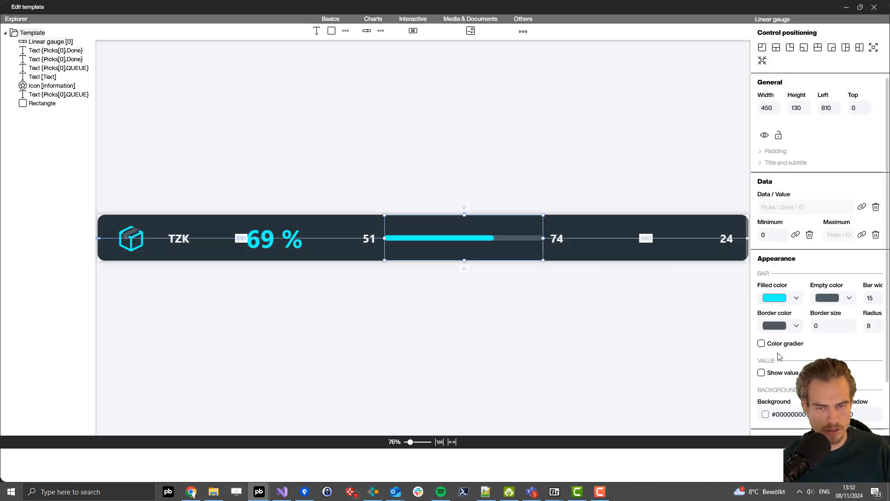
double_click(876, 298)
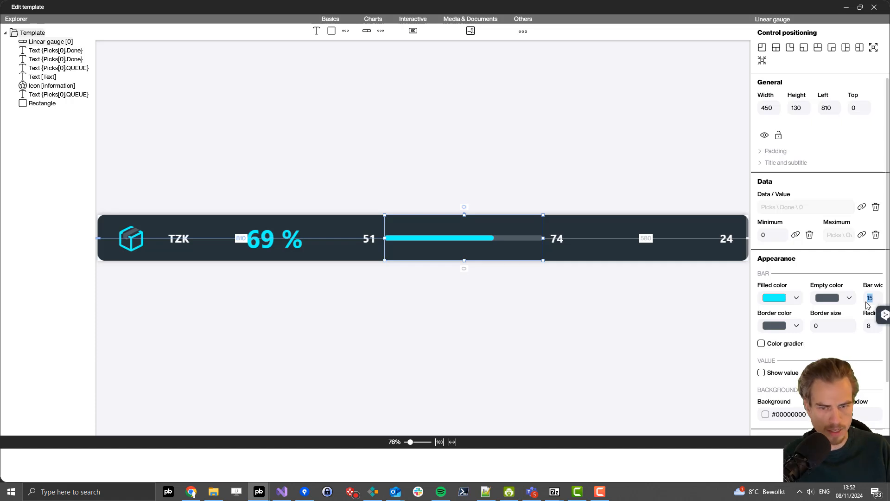
text(35)
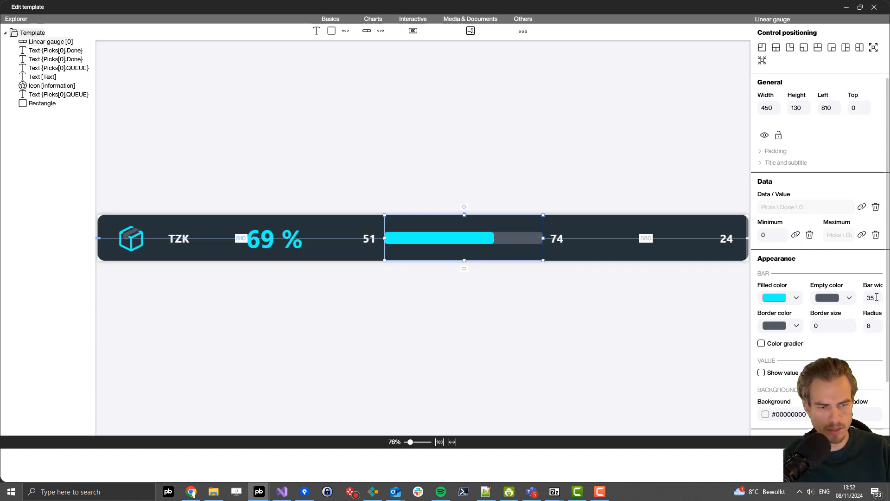
text(40)
double_click(870, 326)
text(20)
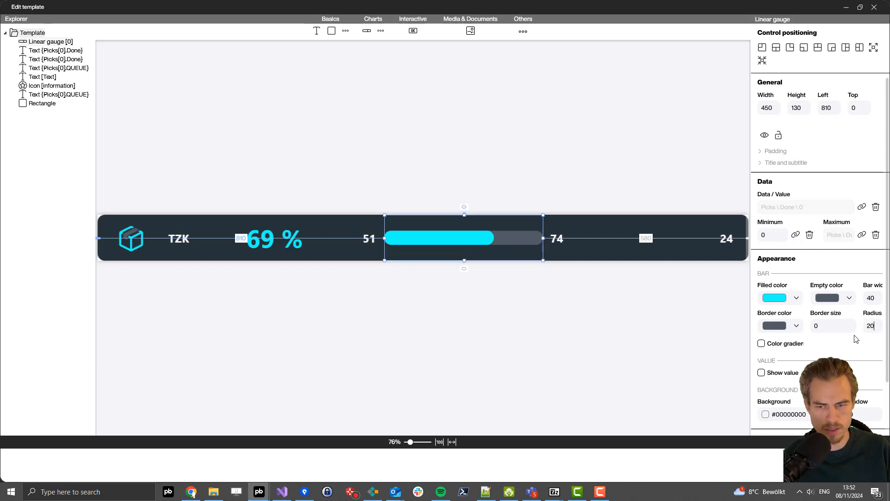
click(465, 263)
Step: Enable the color gradient on the linear gauge
click(500, 248)
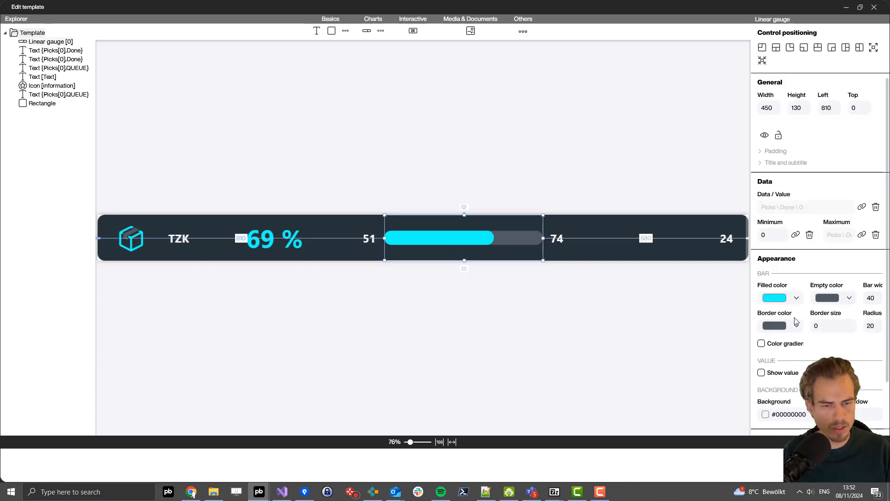
click(774, 347)
click(552, 274)
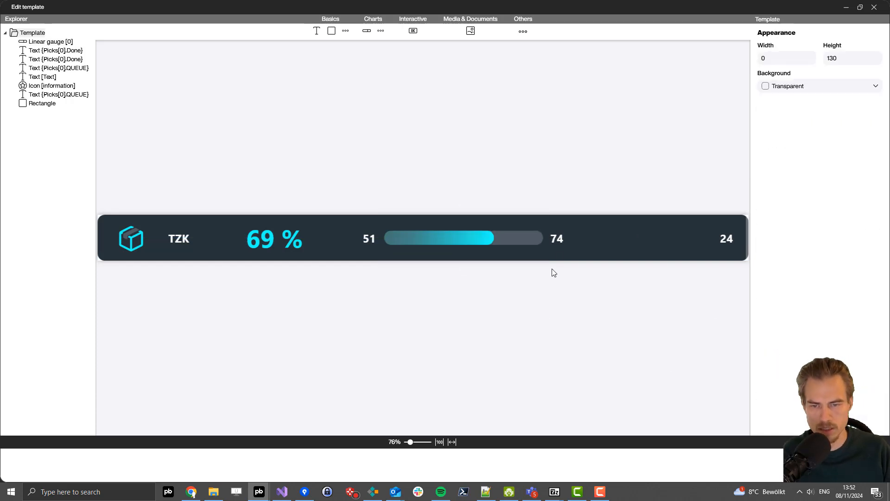
Step: Shift the Overall text to the right, widen the linear gauge up to it, and apply the template changes
click(553, 249)
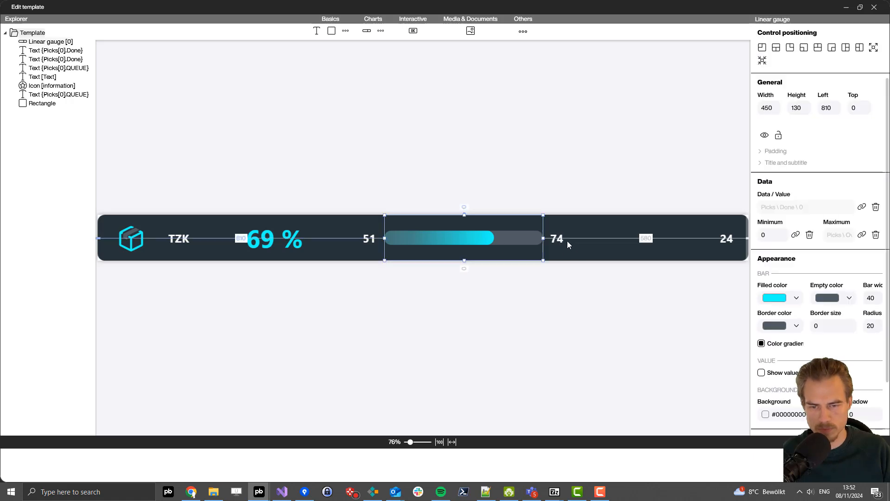
click(560, 243)
mouse_move(560, 244)
mouse_down()
mouse_move(588, 249)
mouse_move(549, 237)
mouse_move(571, 238)
mouse_up()
click(552, 240)
click(684, 414)
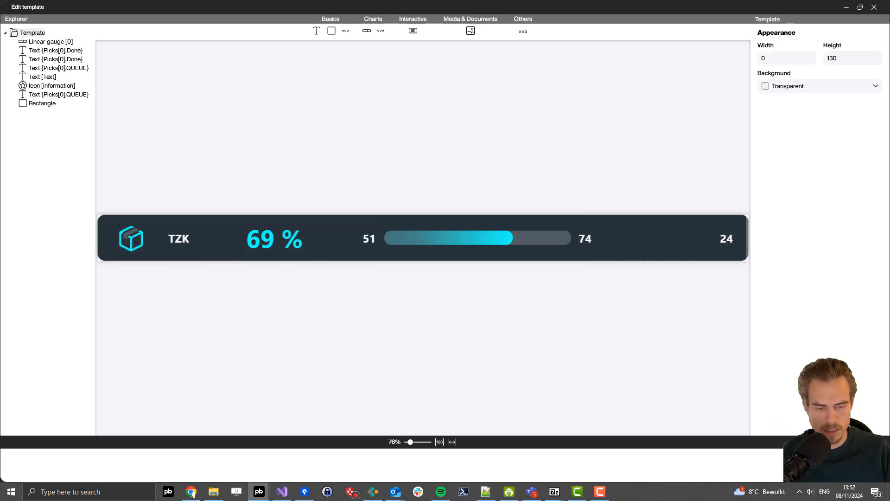
click(855, 465)
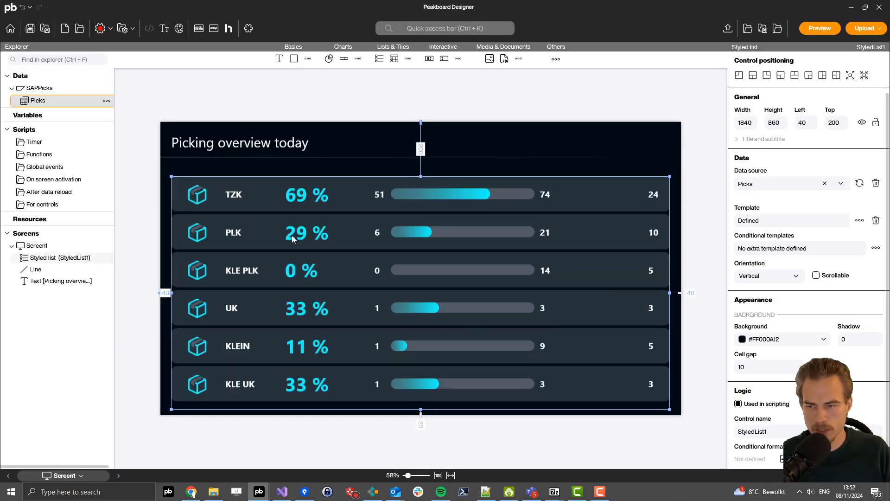
Step: Add a text control to the screen above the queue names at left 240, top 160
click(384, 454)
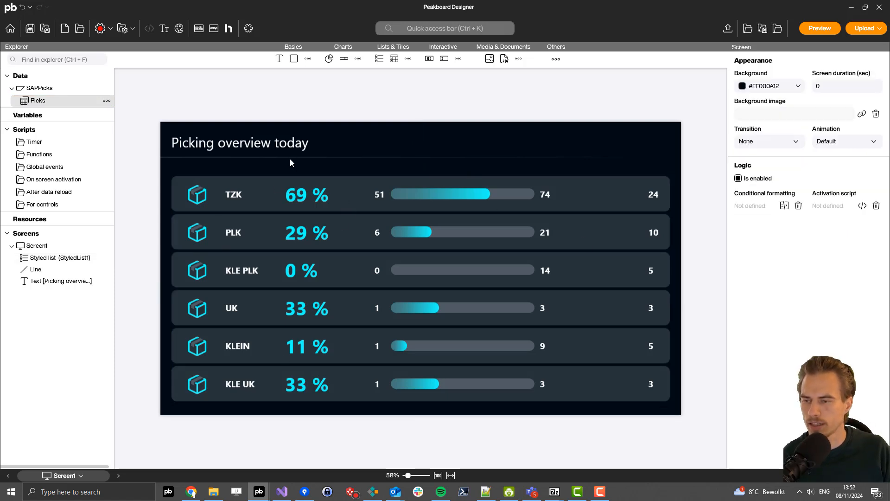
click(279, 59)
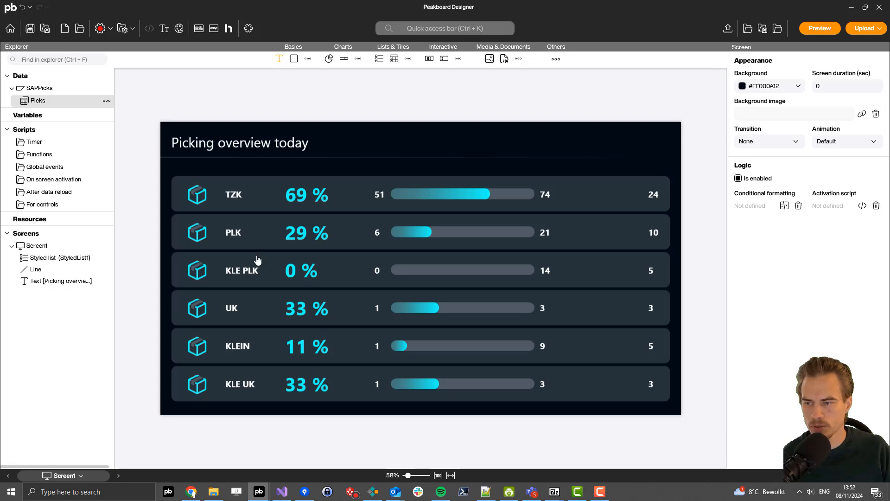
drag(181, 143, 233, 173)
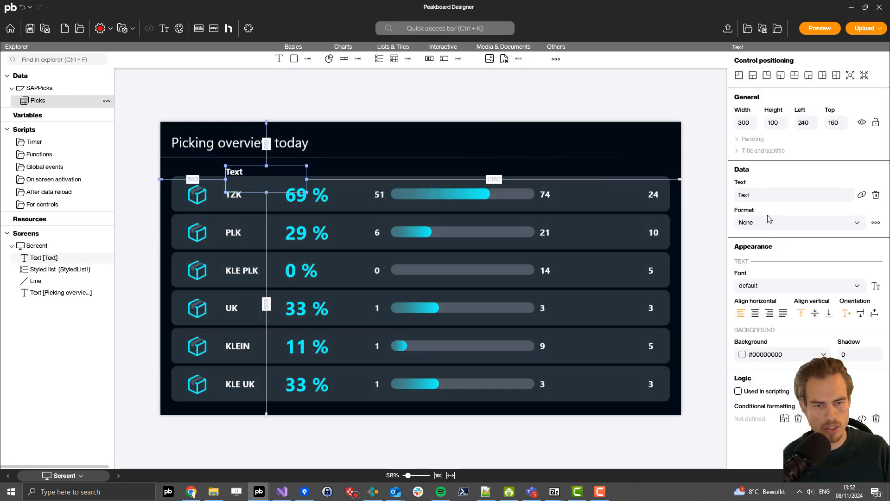
Step: Set the new text's font style to small and its content to "Picking area"
click(768, 223)
click(761, 225)
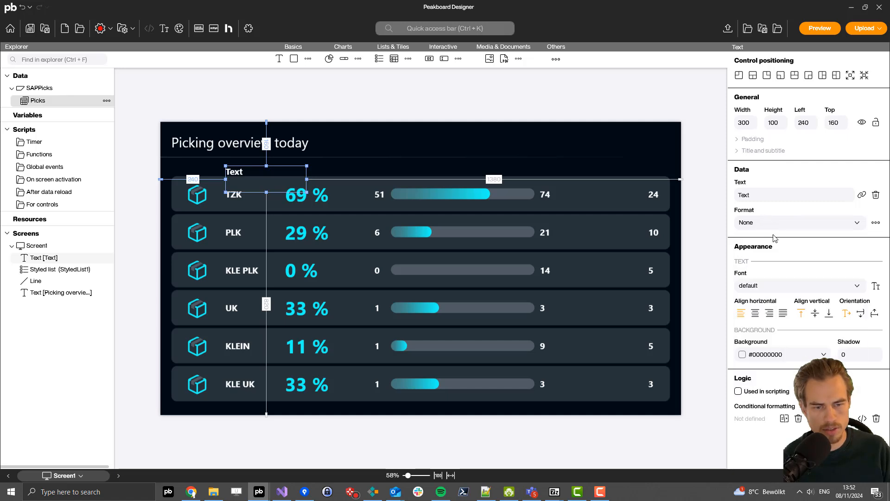
click(762, 285)
click(766, 303)
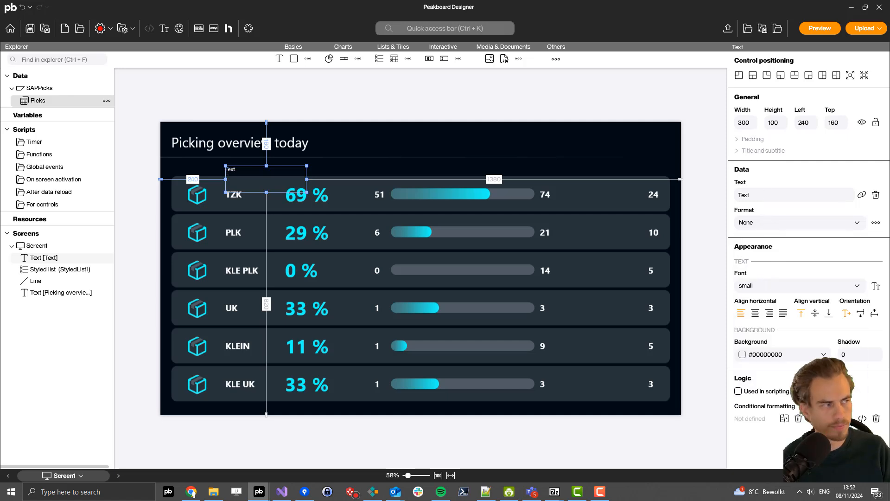
double_click(767, 196)
text(Pic)
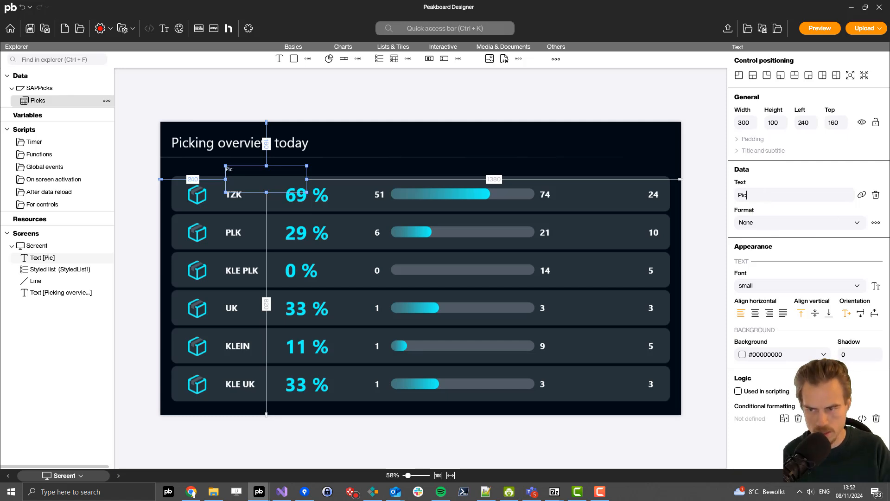
text(king area)
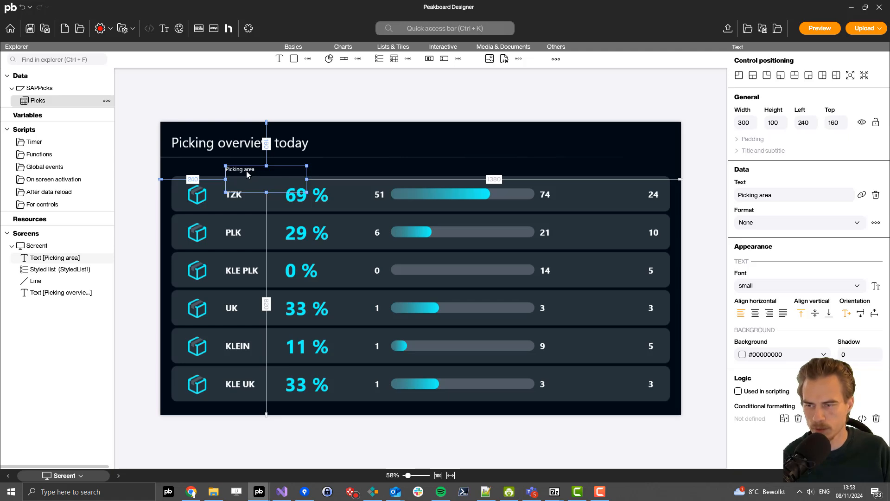
Step: Duplicate the "Picking area" label above the percentage column at left 460, top 160, and set its text to "Done"
key(ctrl+c)
key(ctrl+v)
drag(249, 171, 304, 169)
triple_click(799, 194)
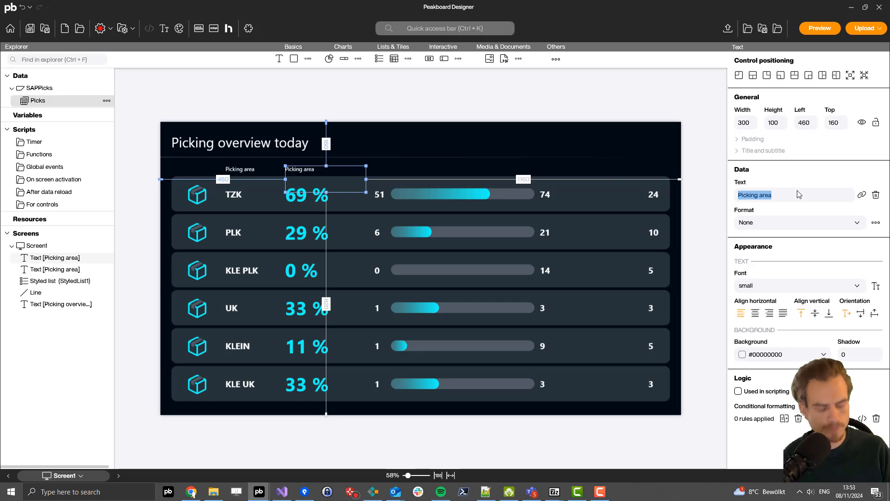
text(Done)
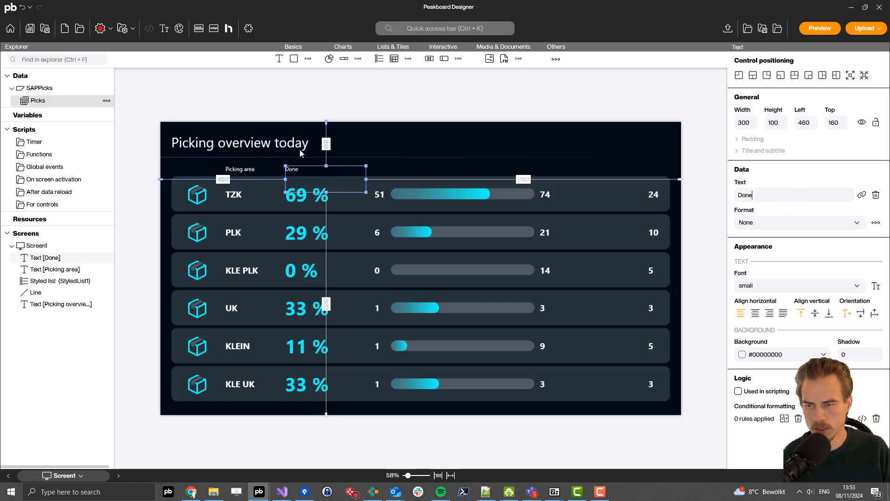
Step: Duplicate the "Done" label above the counts that precede the gauges, at left 780, top 160, with the text "Done"
key(ctrl+c)
key(ctrl+v)
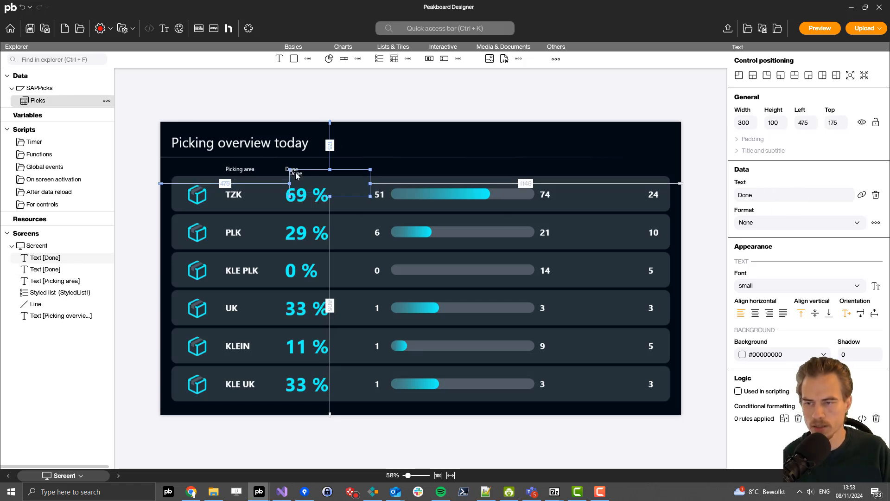
drag(294, 174, 378, 169)
triple_click(783, 190)
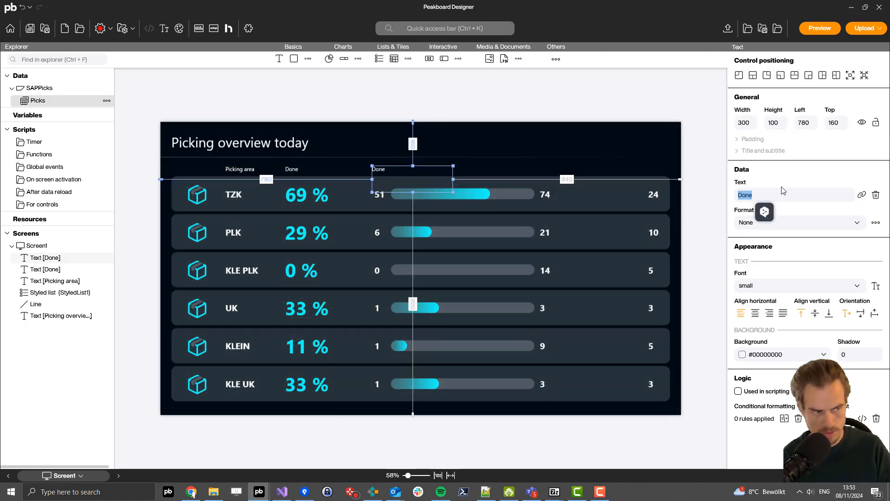
text(Open)
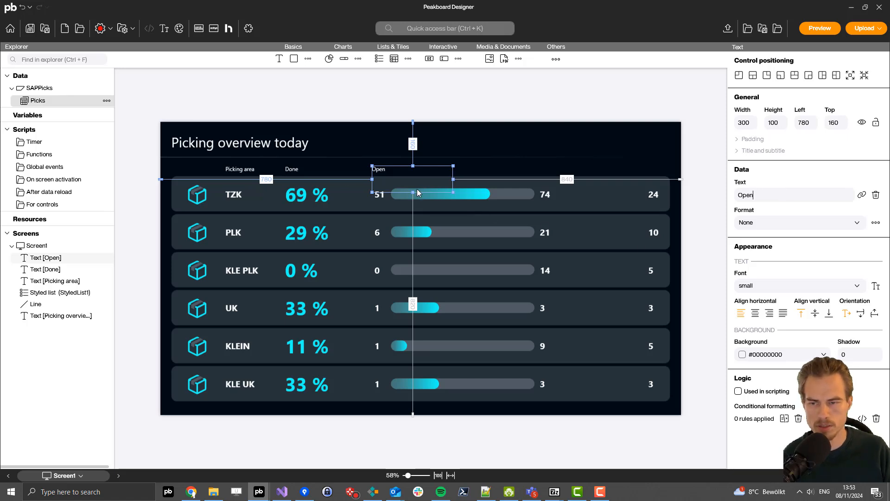
triple_click(784, 193)
text(Done)
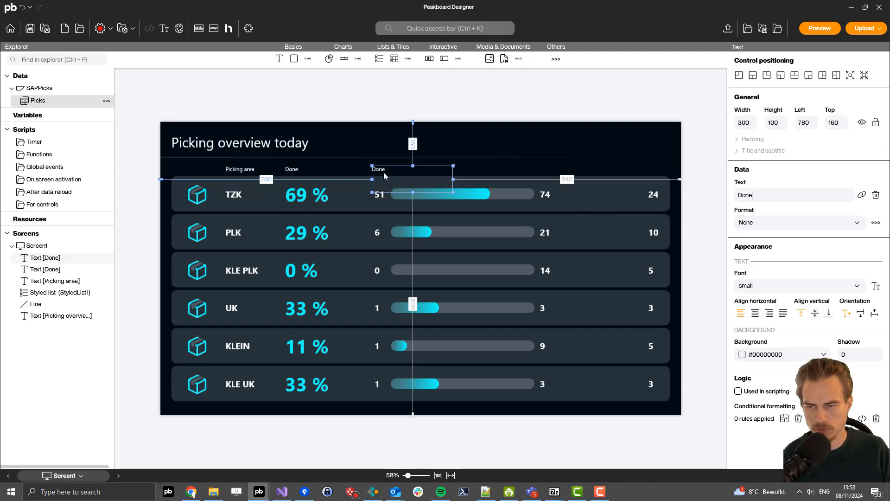
Step: Duplicate the label above the counts that follow the gauges, at left 1400, top 160, and set its text to "Overall"
click(381, 173)
key(ctrl+c)
key(ctrl+v)
drag(379, 172, 545, 171)
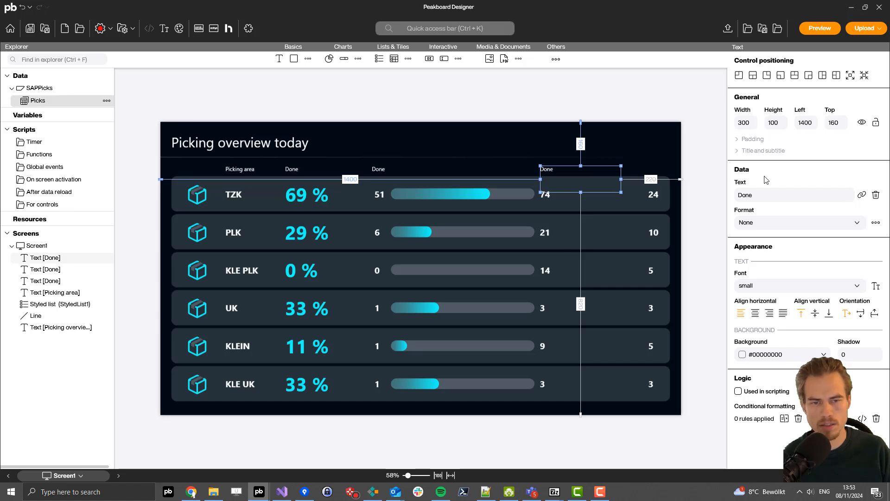
triple_click(772, 192)
text(Overall)
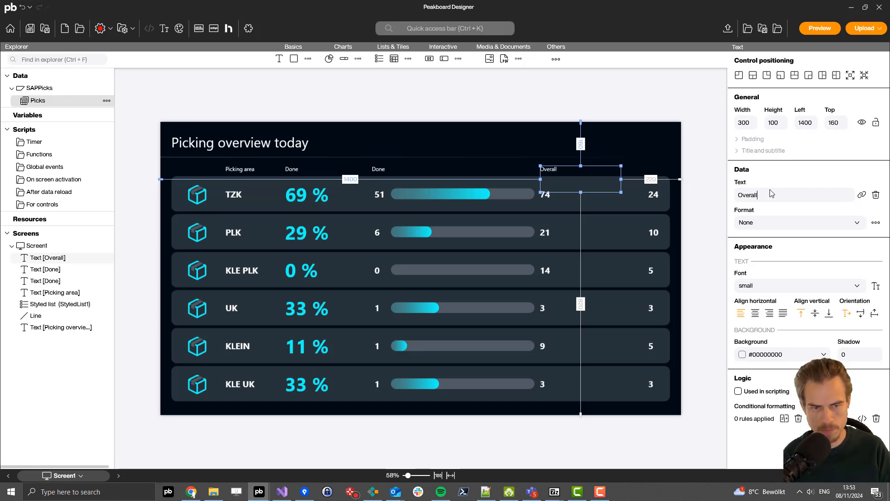
Step: Paste another label above the last column at left 1800, top 160, with width 120 and the text "Amount"
click(701, 170)
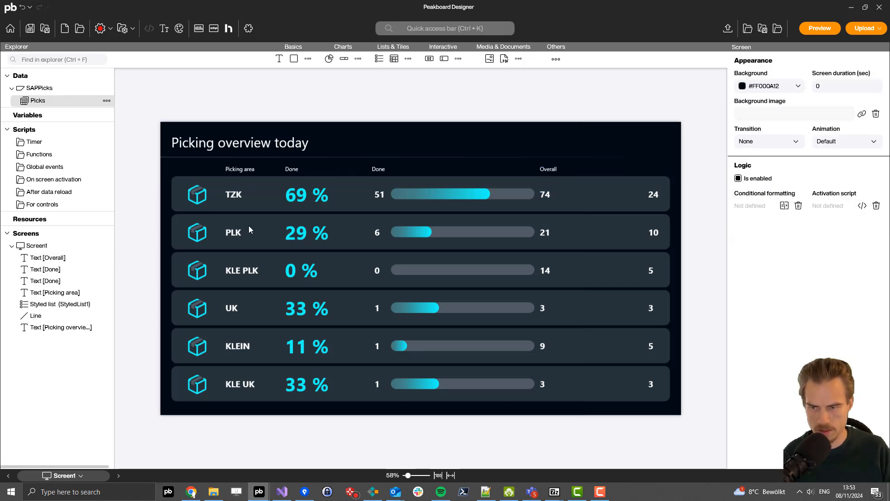
key(ctrl+v)
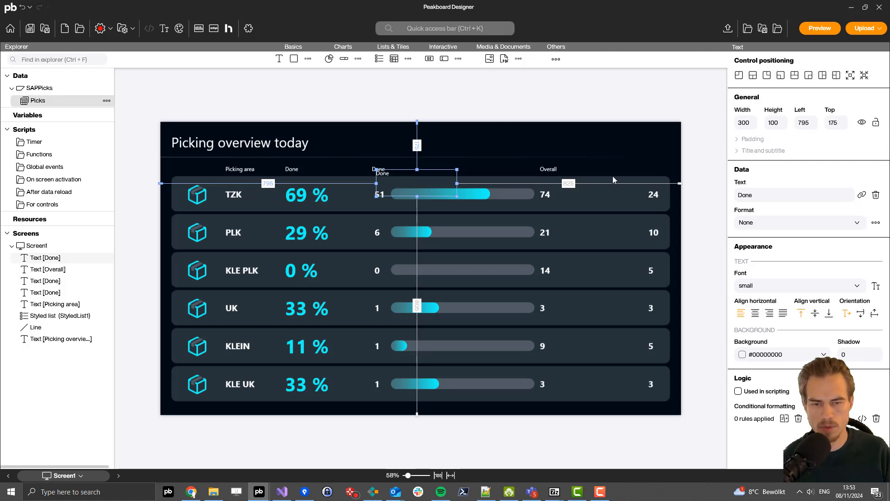
drag(613, 180, 652, 180)
drag(648, 181, 649, 180)
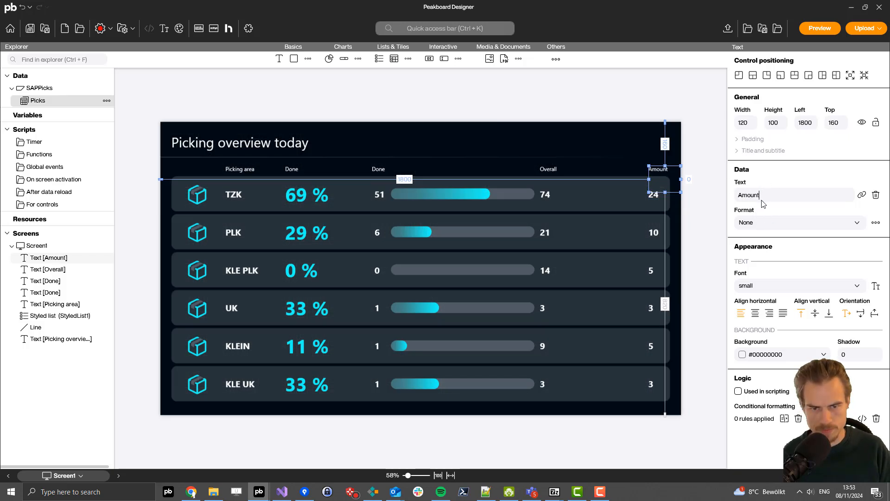
click(723, 240)
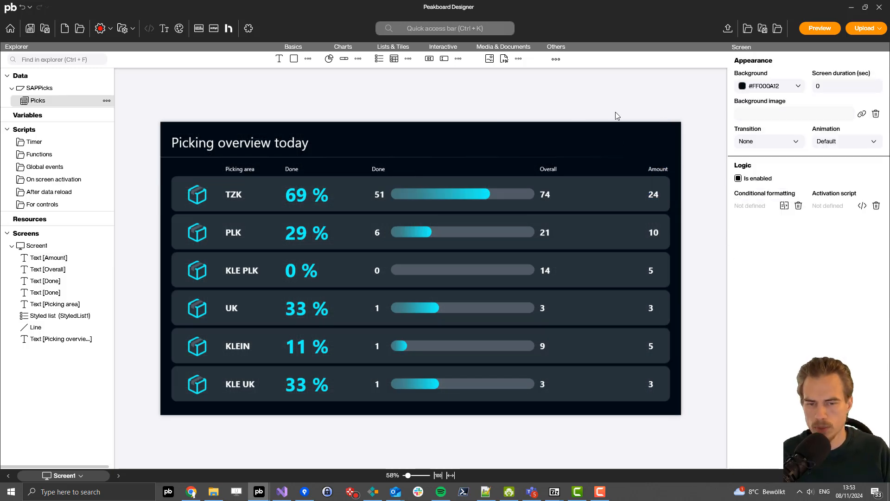
click(814, 29)
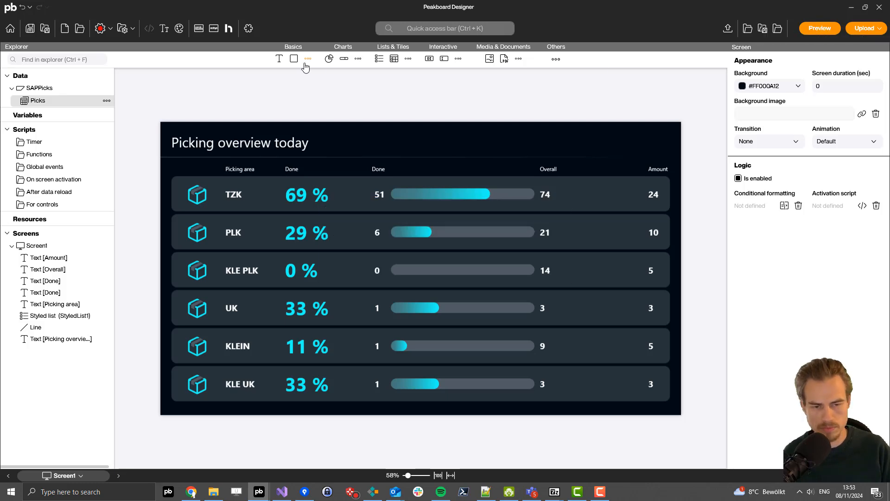